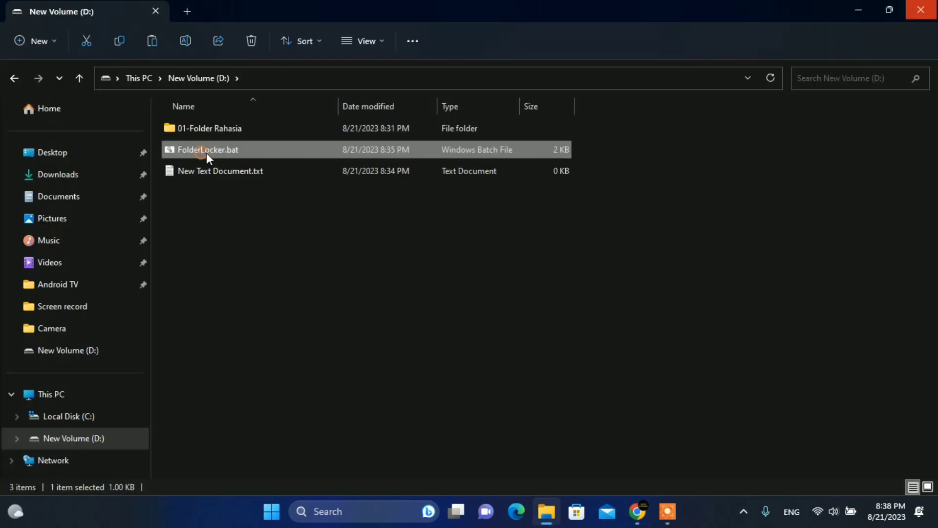
Launch FolderLocker.bat from New Volume (D:) using Run as administrator.
right_click(206, 153)
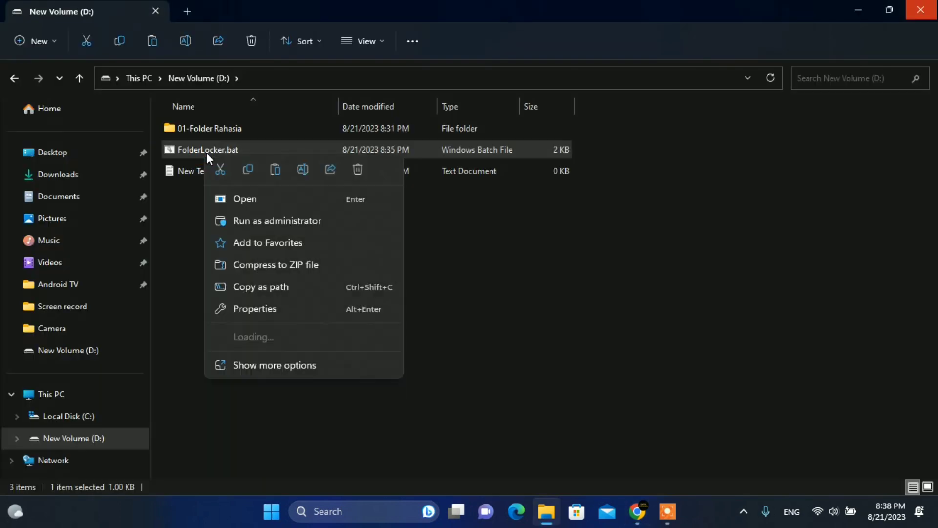
click(254, 224)
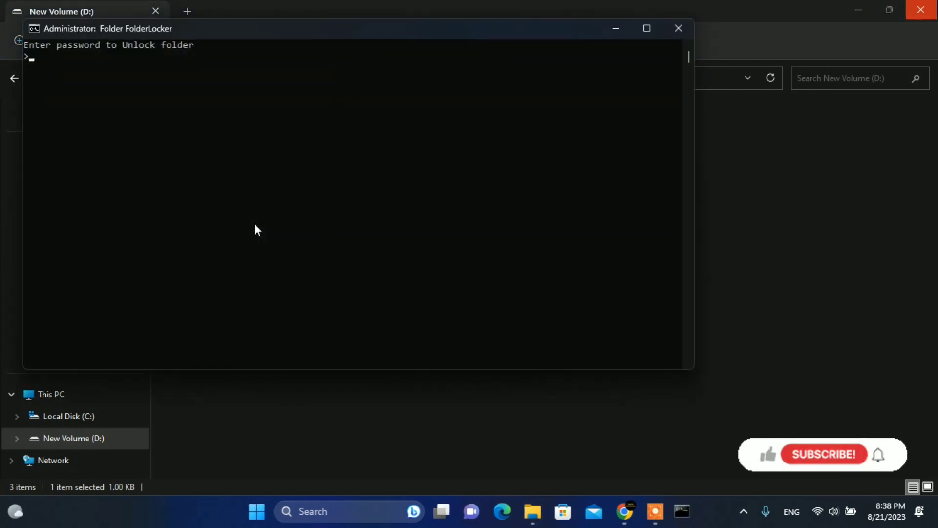
Move the console window toward the centre and submit the folder unlock password.
drag(238, 28, 371, 96)
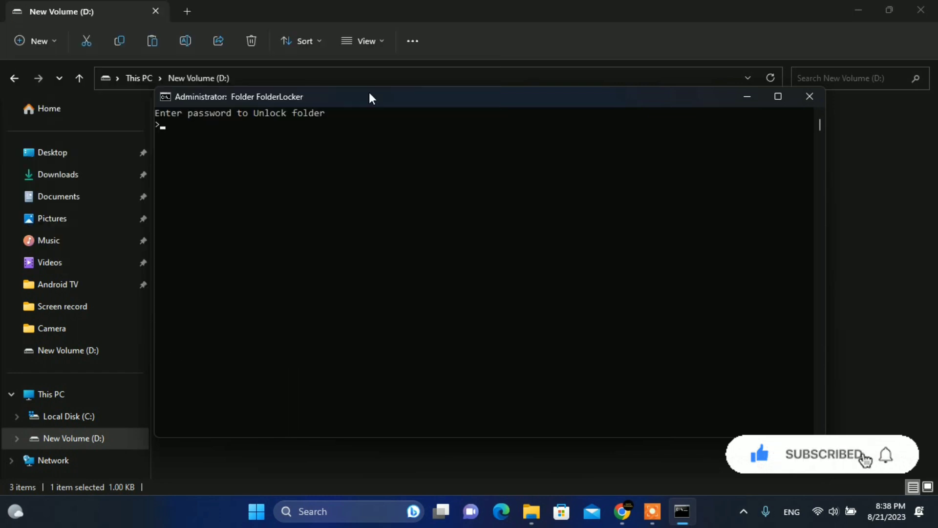
text(onta)
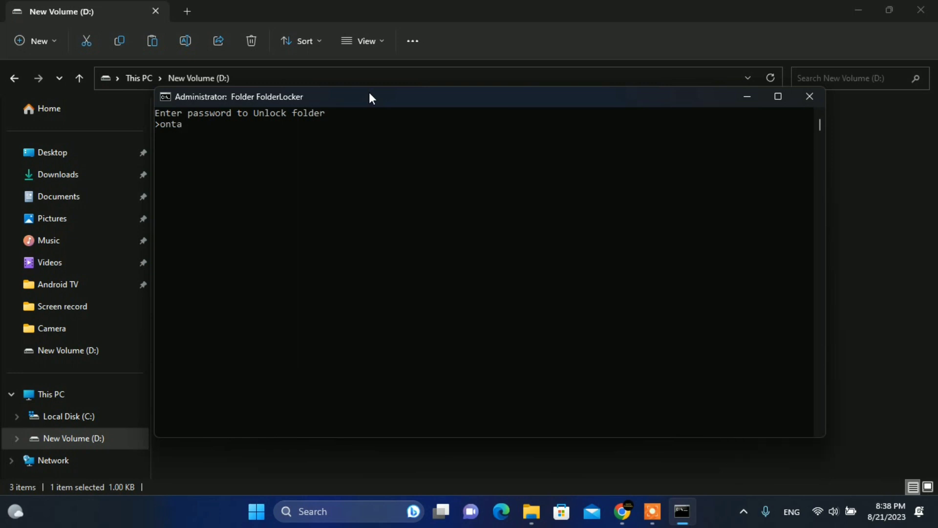
key(Return)
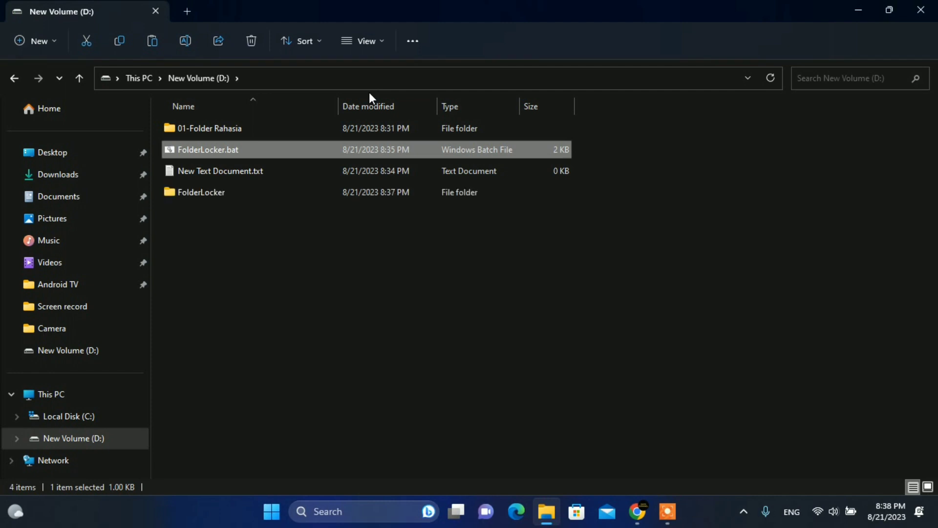
Select the unlocked FolderLocker folder on drive D: and open it.
click(186, 195)
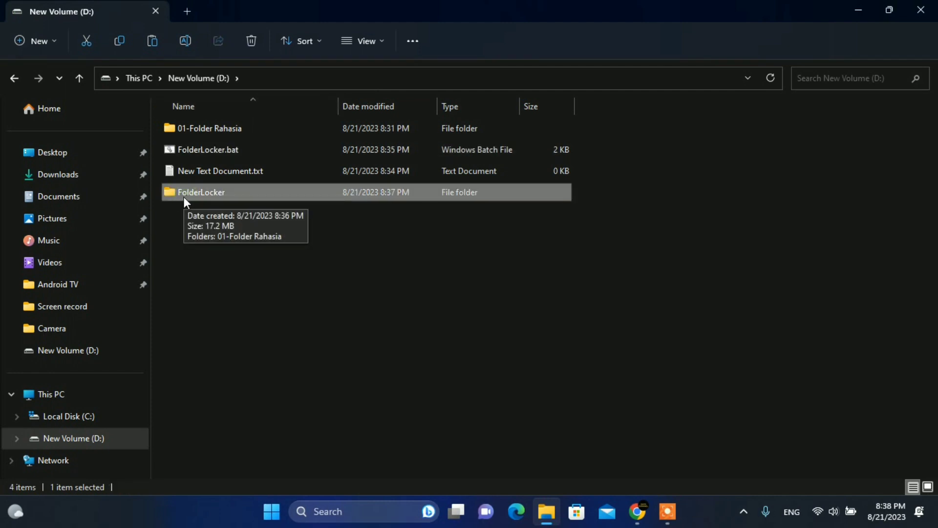
double_click(184, 196)
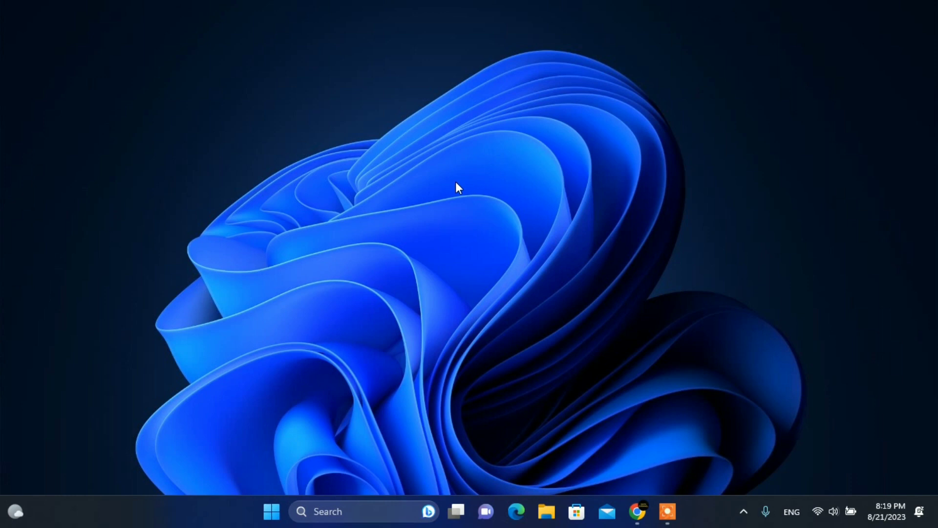
key(super+r)
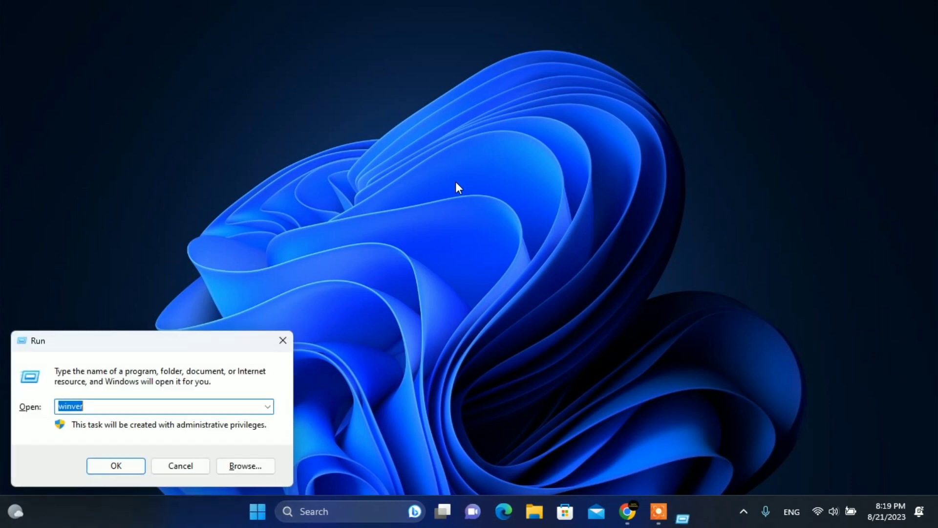
key(Return)
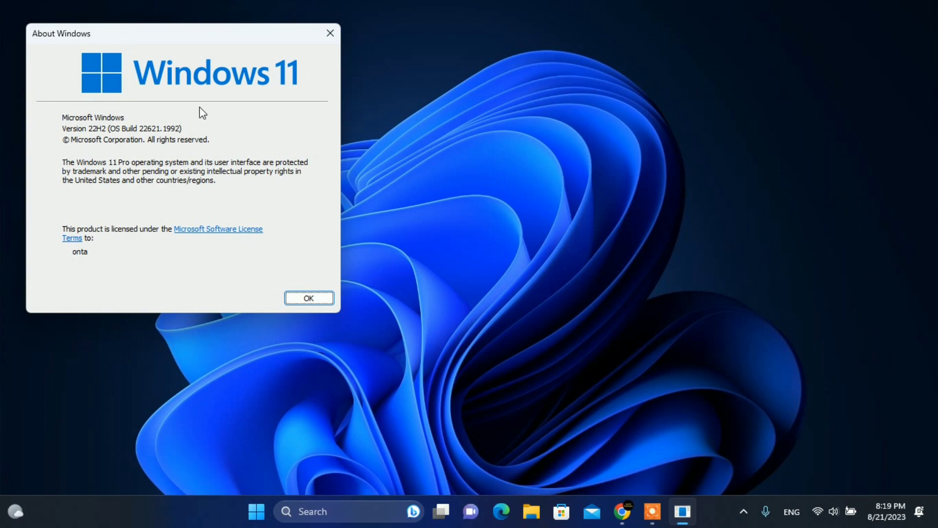
click(295, 298)
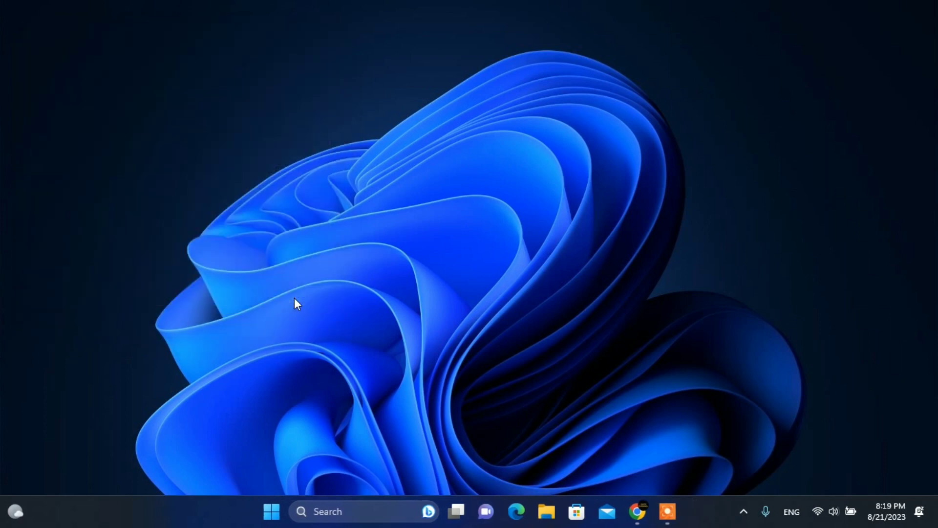
click(545, 514)
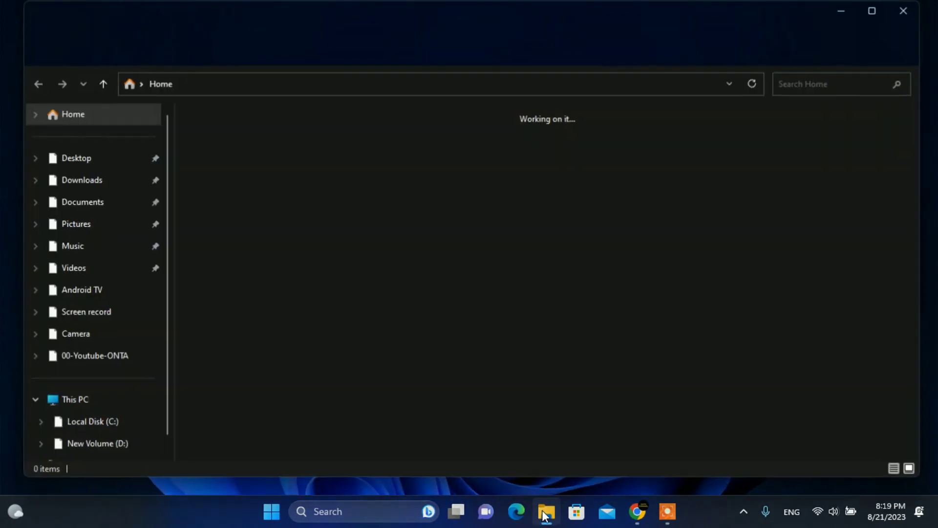
click(56, 397)
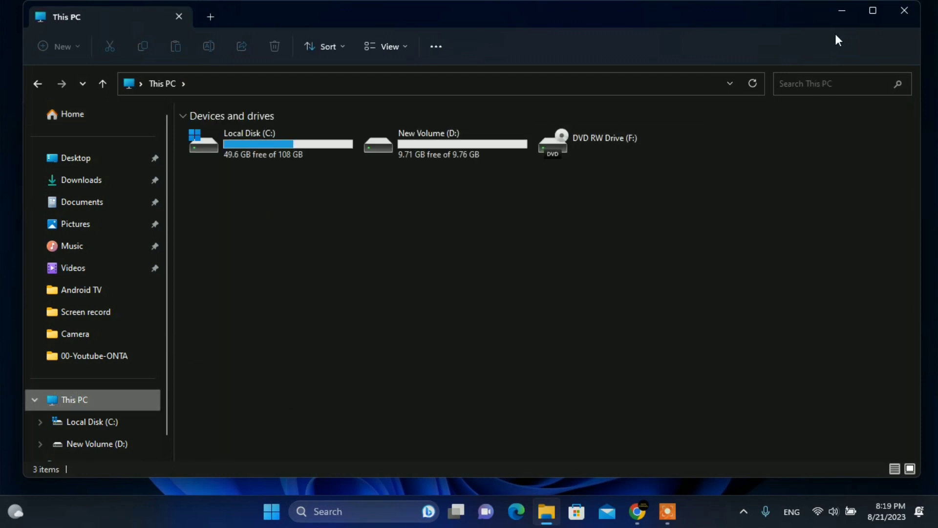
click(873, 10)
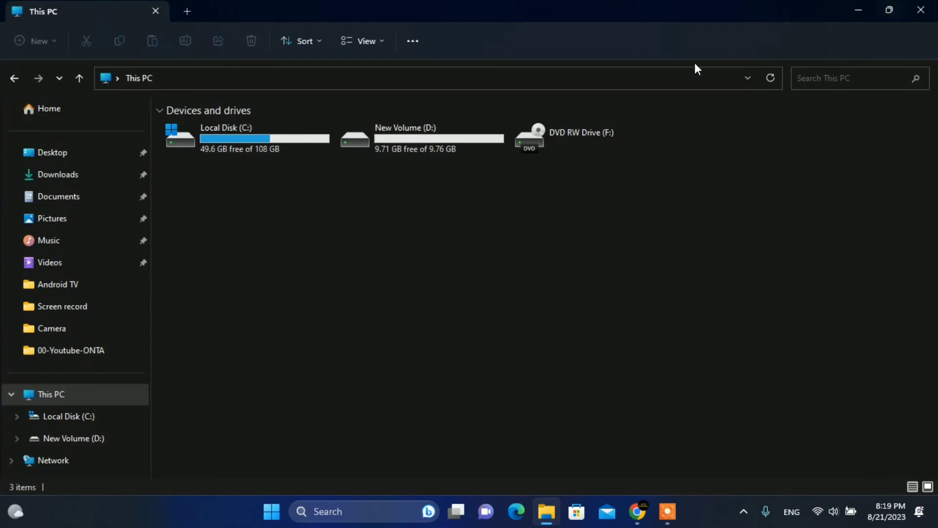
double_click(391, 141)
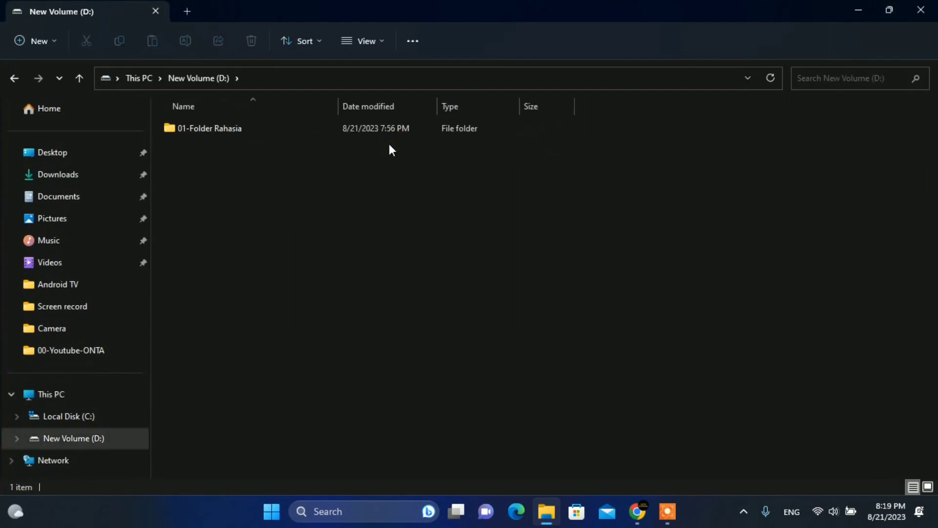
double_click(208, 129)
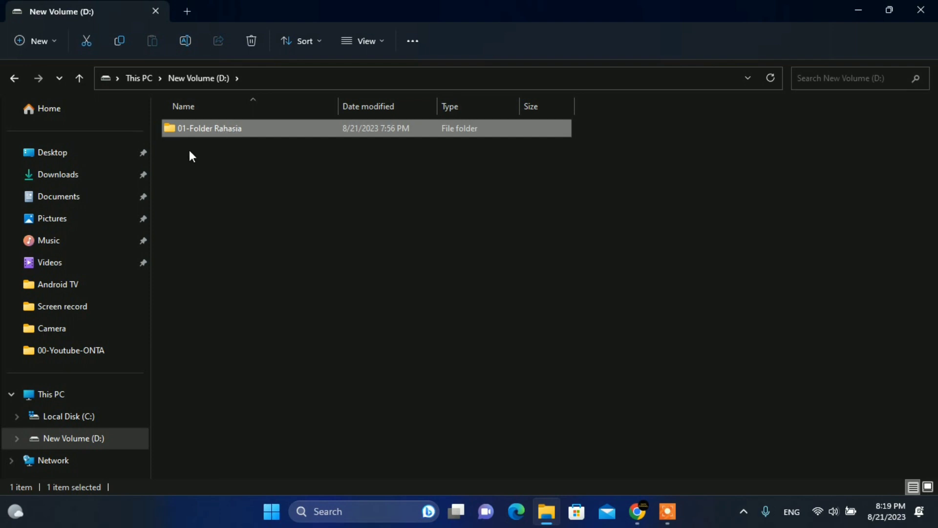
click(171, 157)
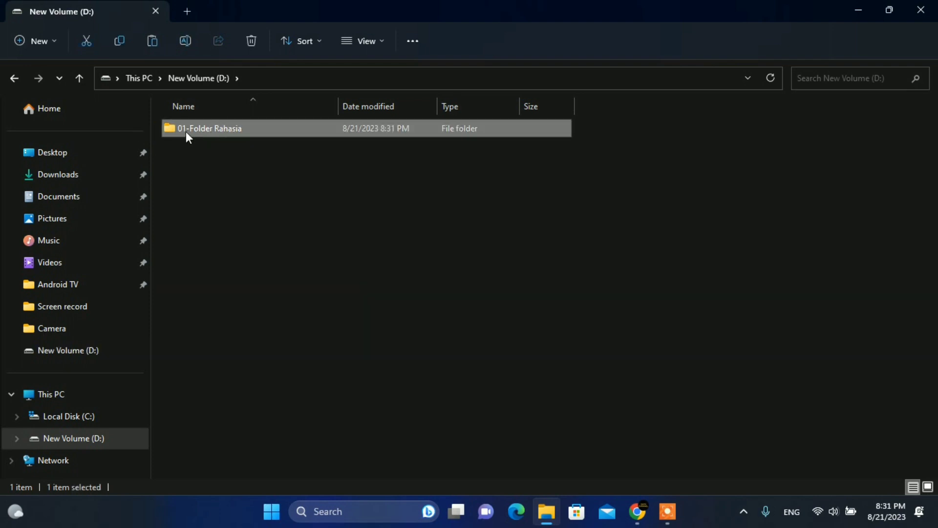
double_click(222, 129)
click(277, 159)
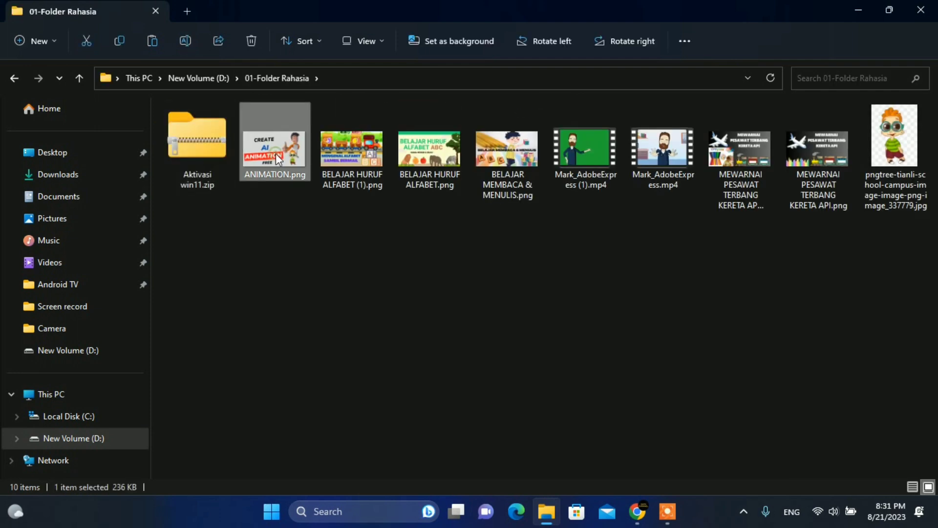
key(Left)
key(ctrl+a)
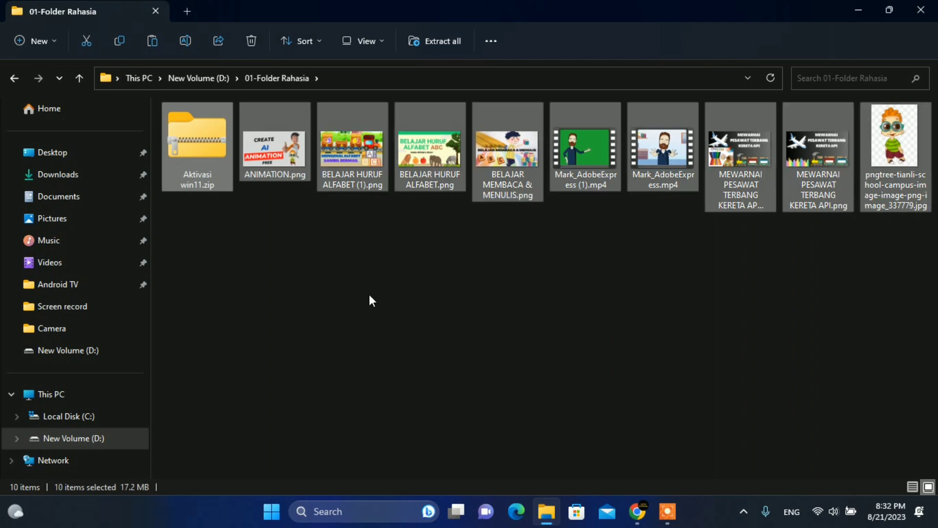
click(391, 275)
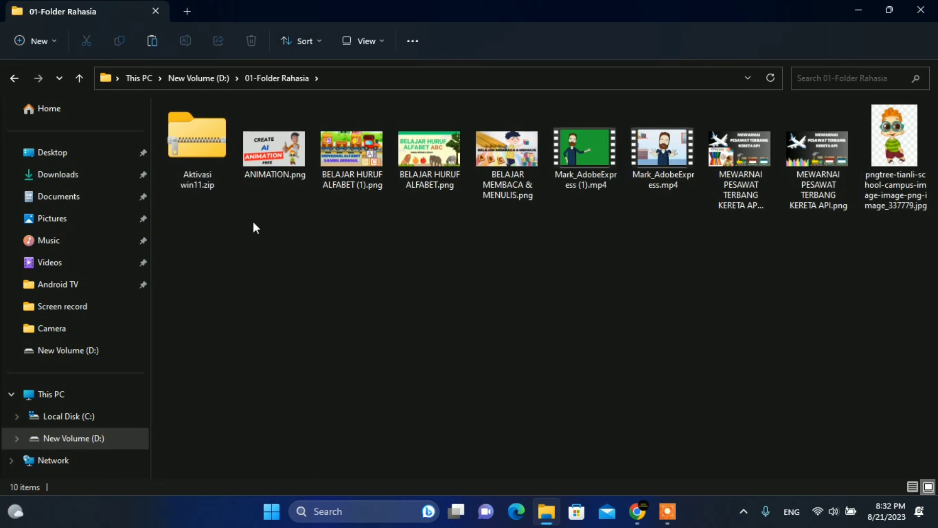
click(84, 84)
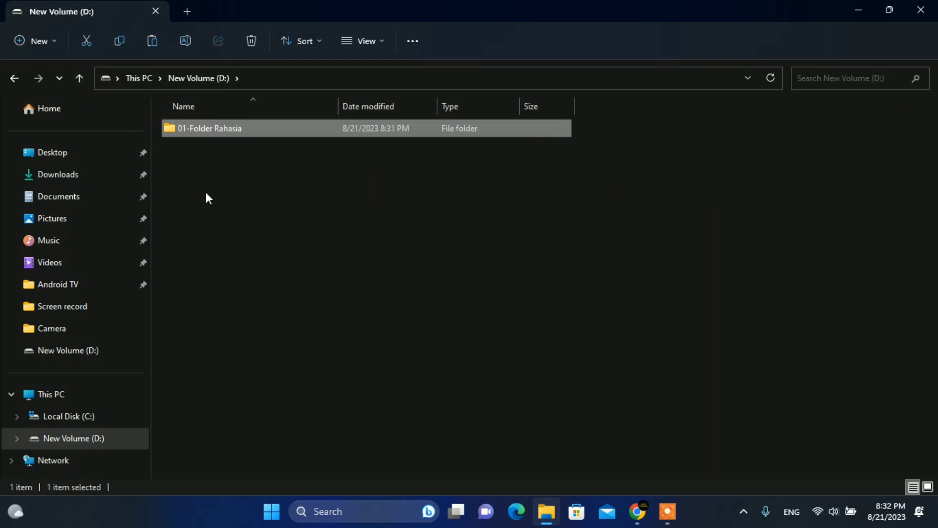
click(205, 191)
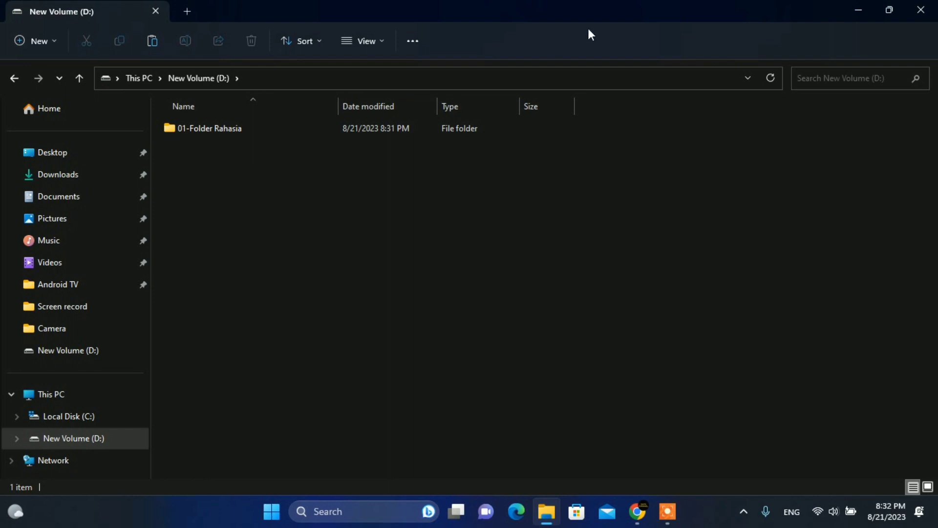
click(858, 10)
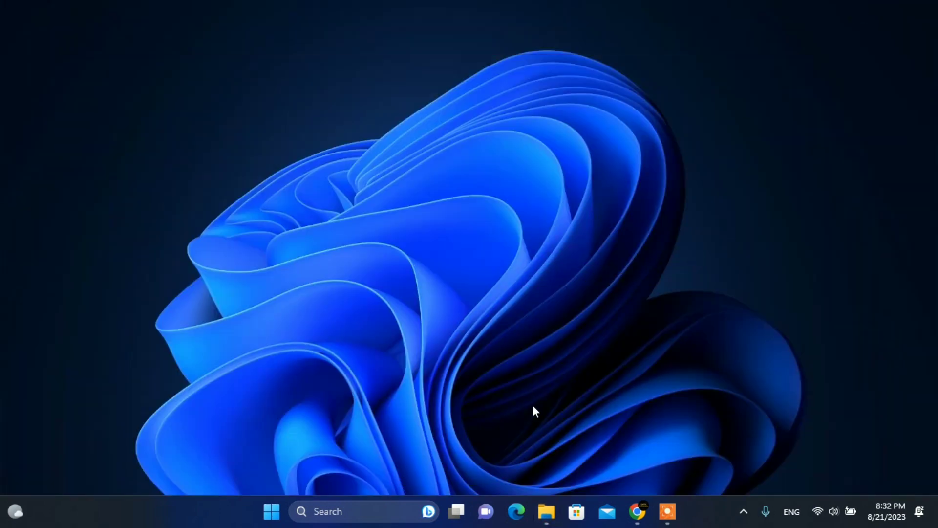
Restore the Chrome blog article and scroll to its FolderLocker script section.
click(636, 517)
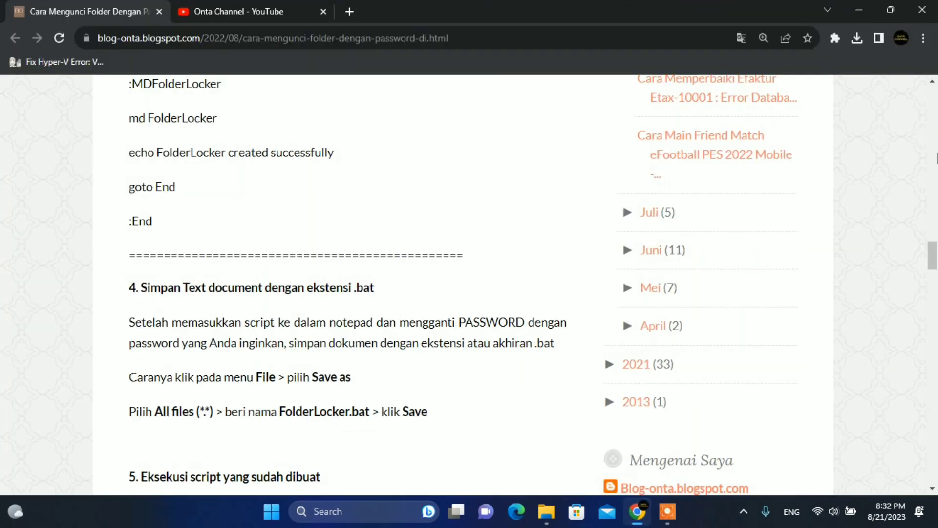
click(932, 81)
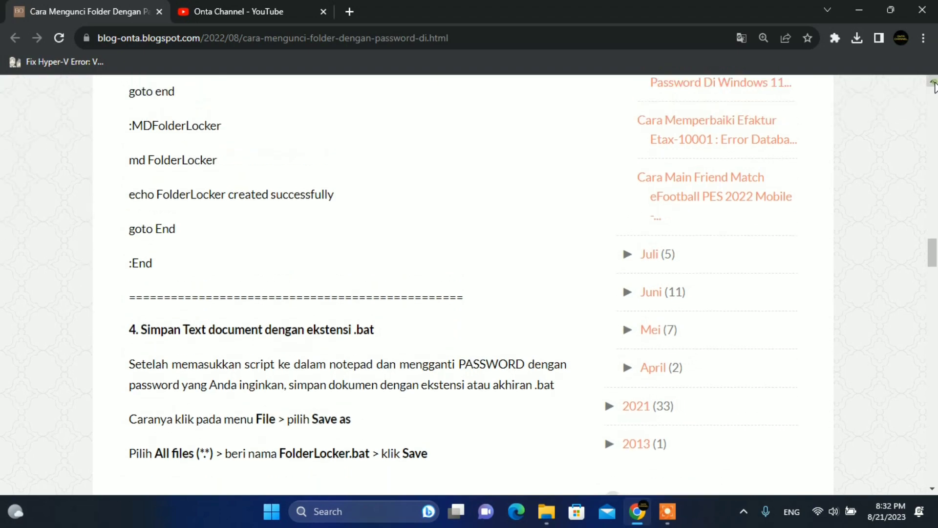
scroll(932, 83, up, 5)
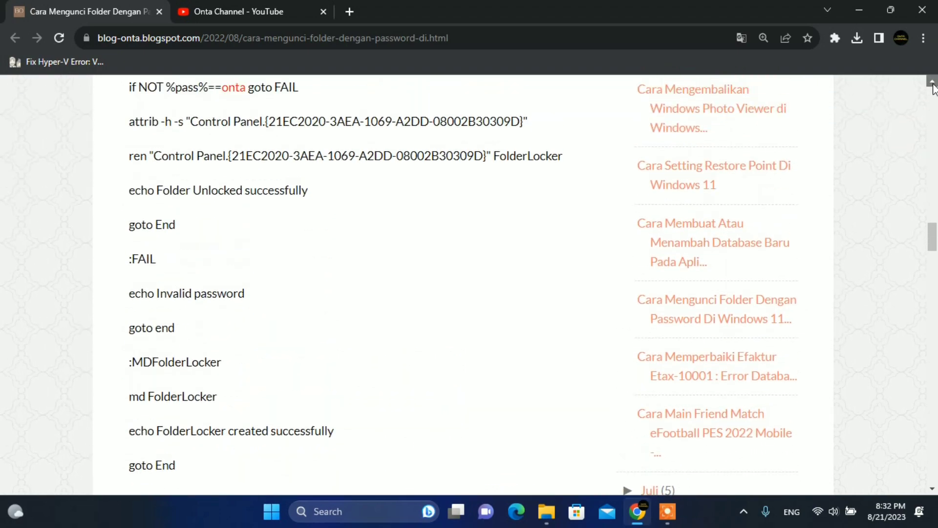
drag(933, 238, 932, 115)
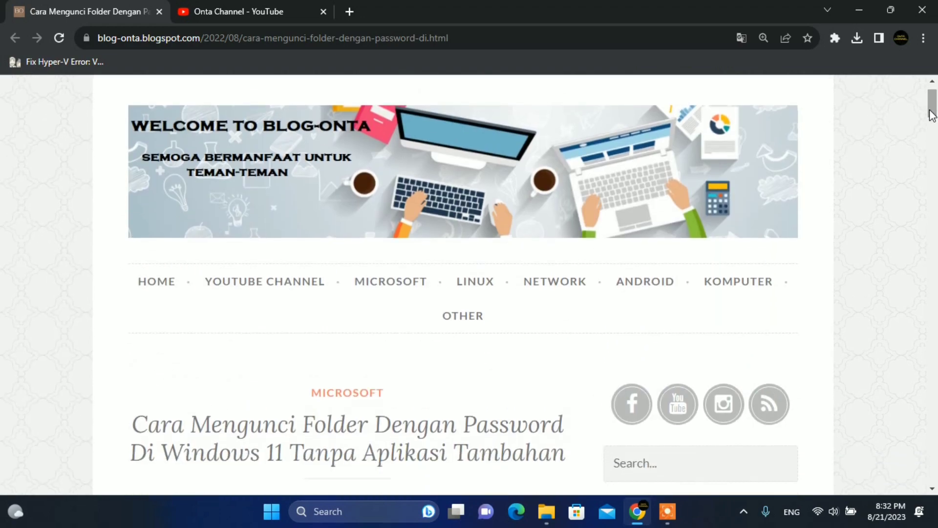
drag(933, 115, 933, 131)
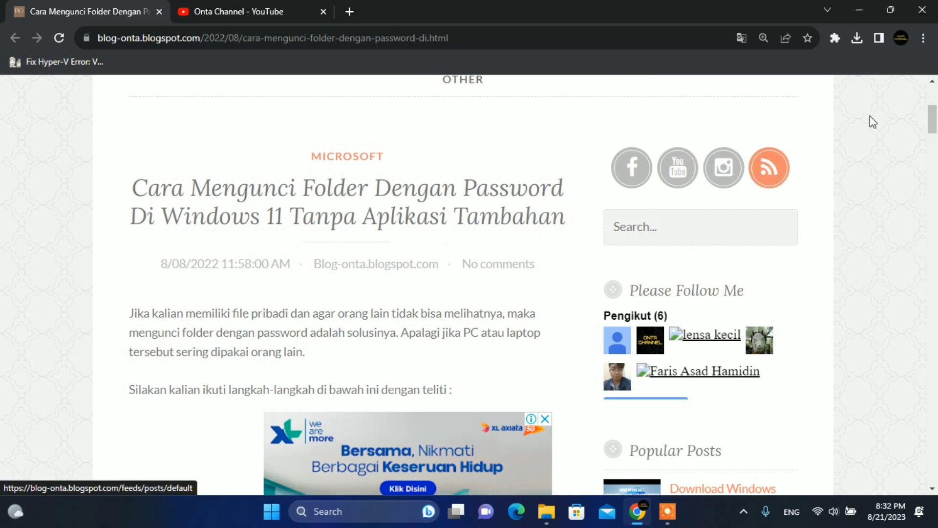
drag(935, 116, 934, 167)
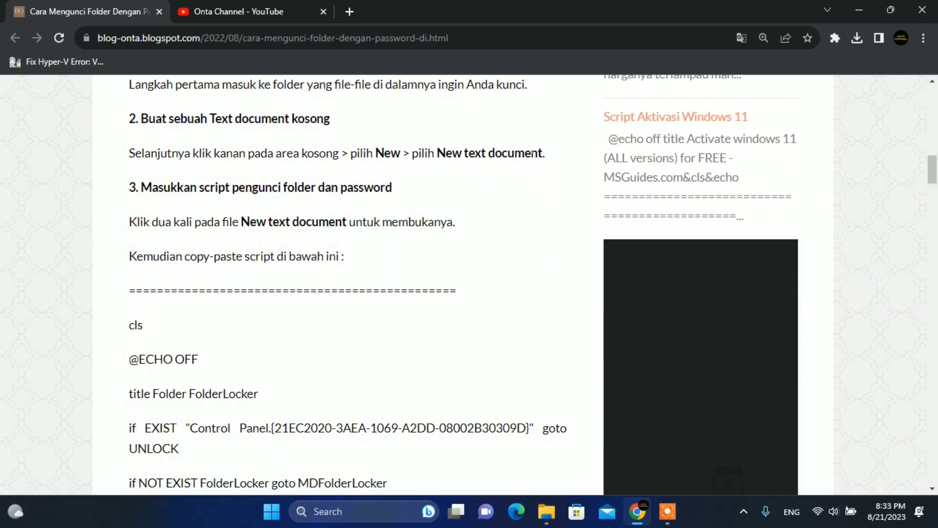
Scroll through the script, highlighting the password prompt line and the unlock password.
scroll(349, 193, down, 3)
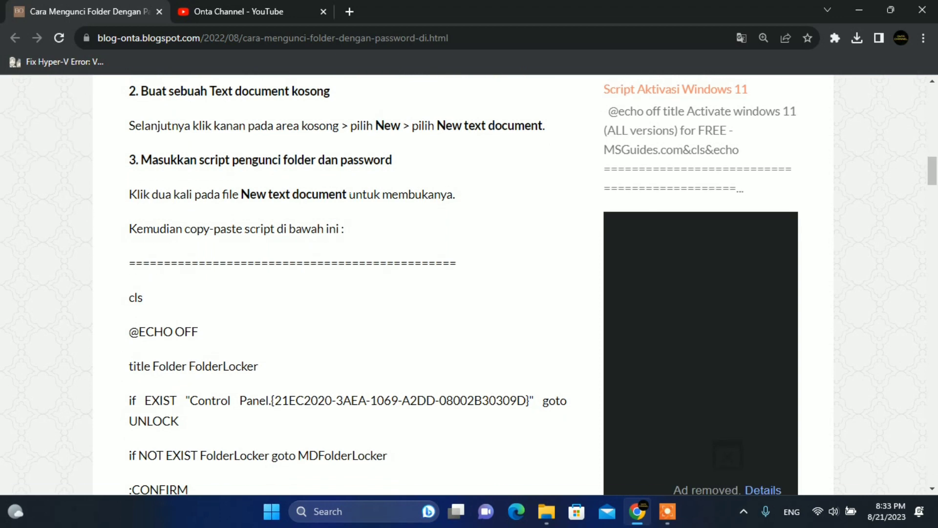
scroll(349, 194, down, 3)
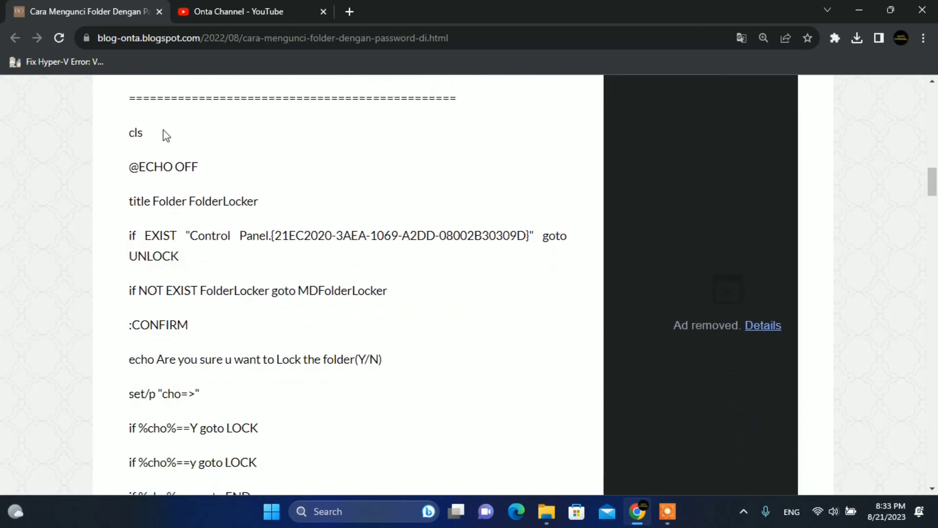
drag(129, 133, 137, 133)
scroll(157, 148, down, 1)
scroll(158, 148, down, 6)
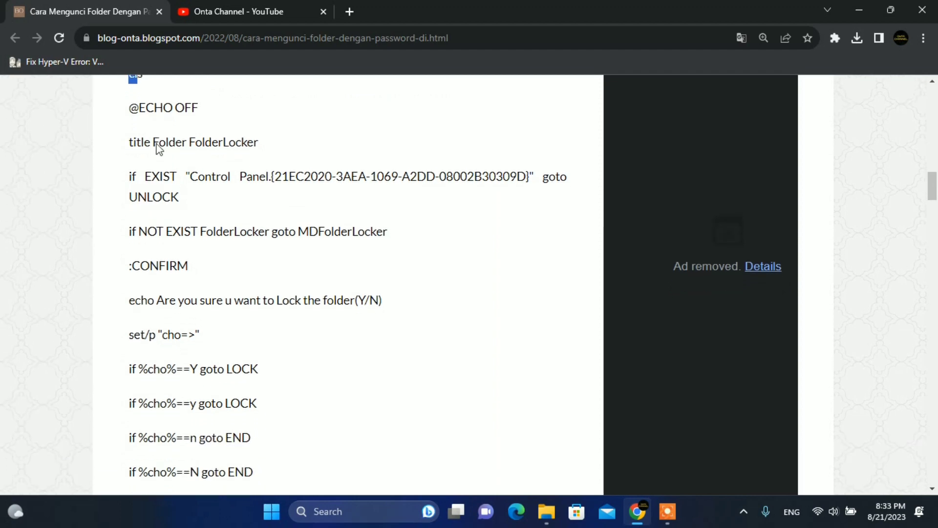
scroll(158, 148, down, 1)
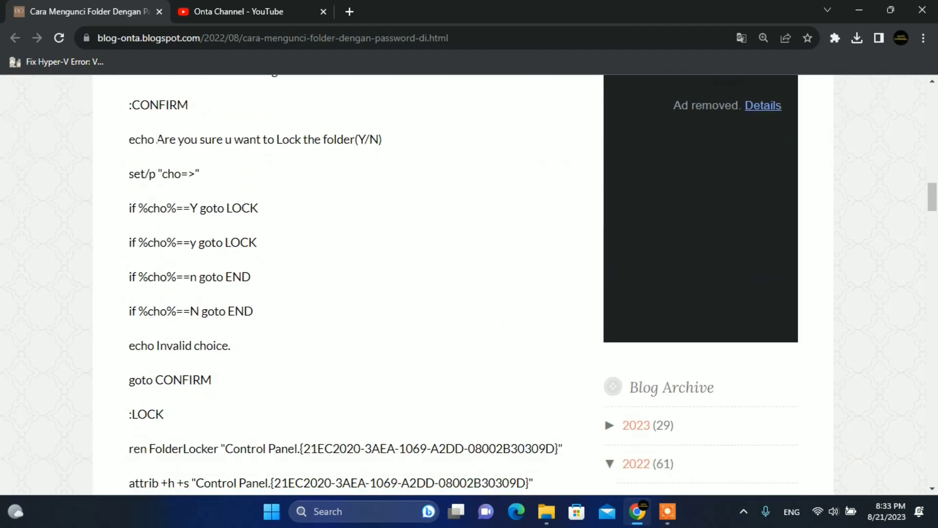
scroll(157, 141, down, 5)
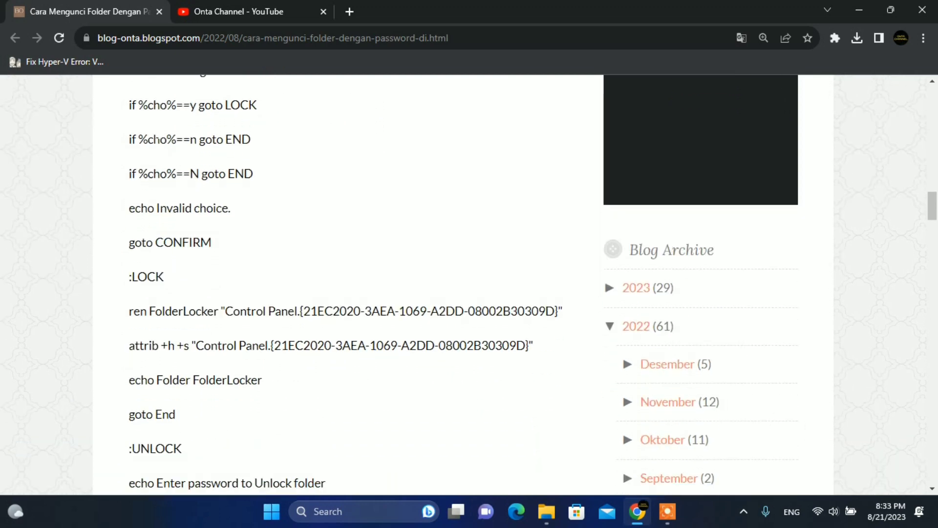
scroll(158, 144, down, 13)
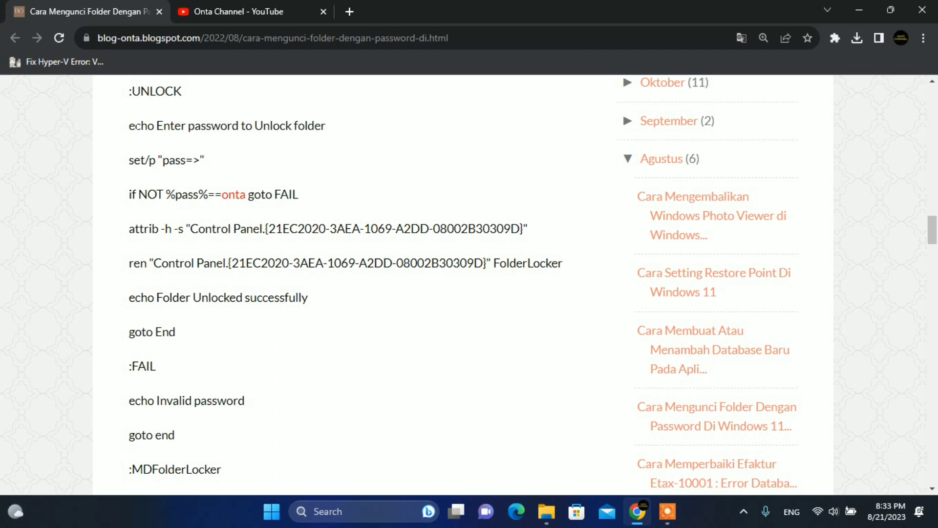
drag(135, 126, 270, 127)
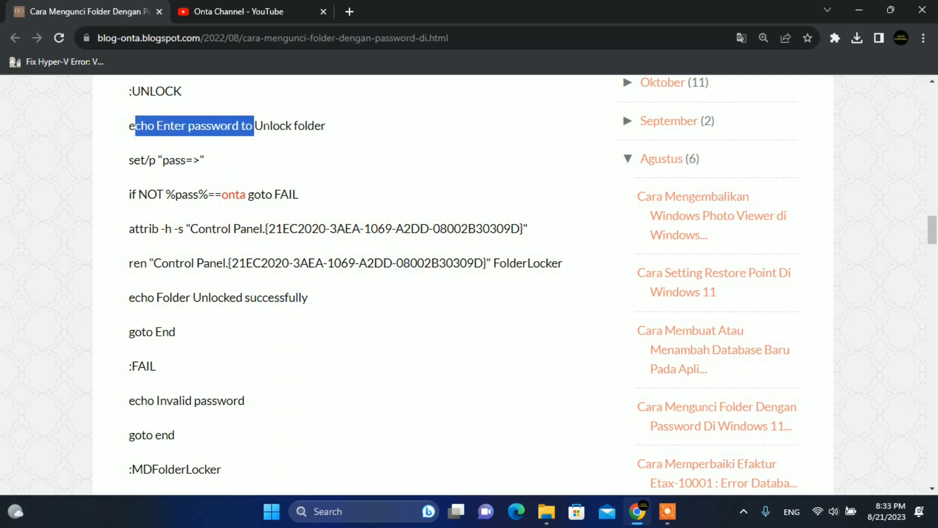
click(294, 155)
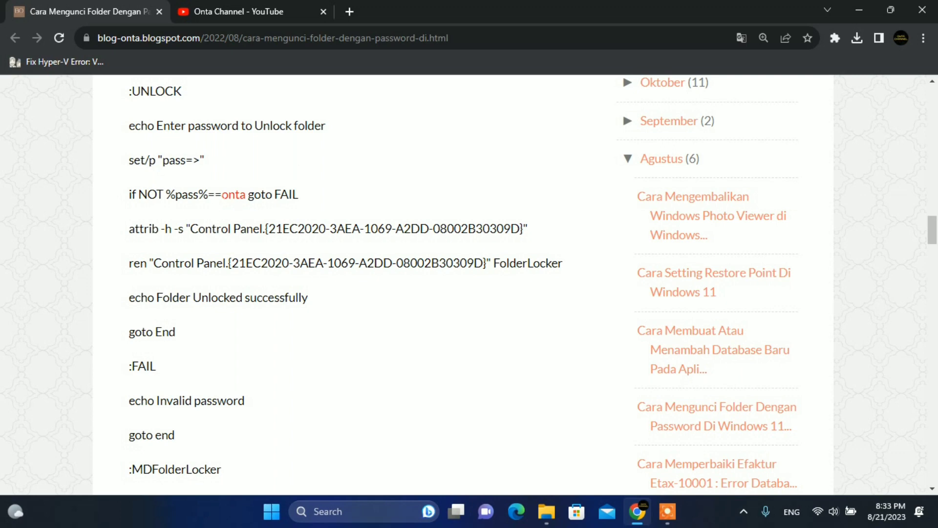
drag(222, 195, 245, 195)
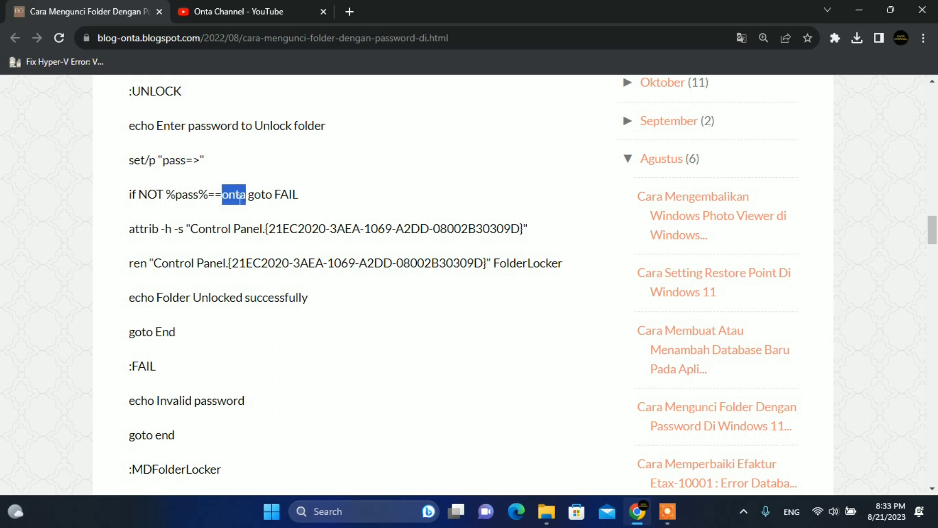
click(239, 198)
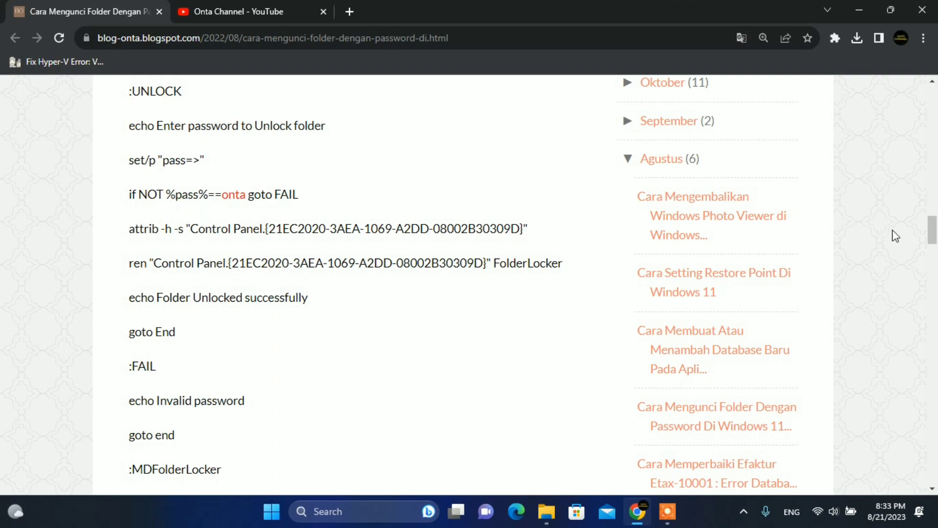
drag(933, 235, 933, 186)
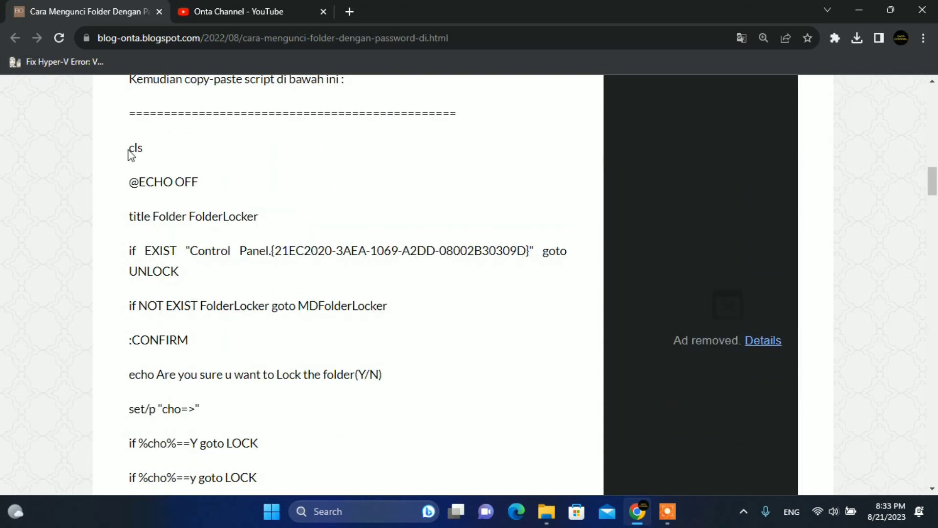
Select the script from the cls line exactly through :End and copy it.
drag(128, 147, 131, 487)
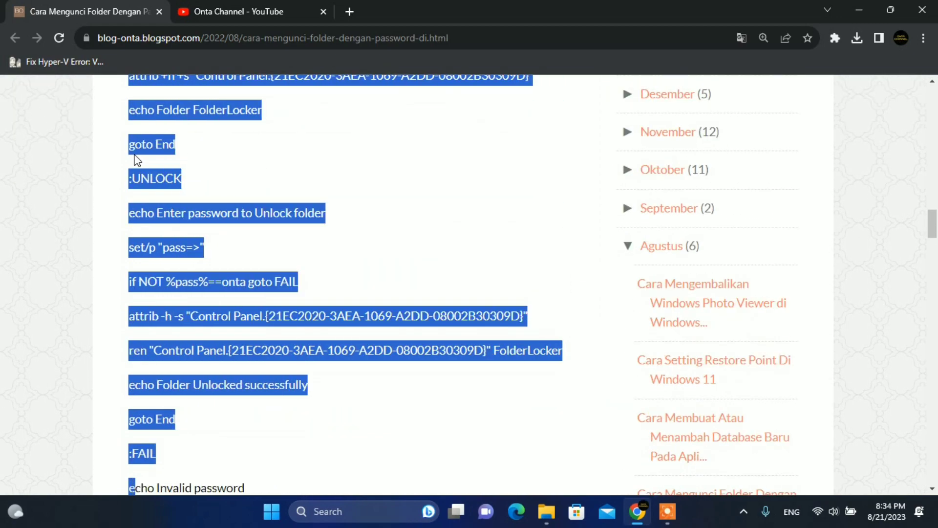
key(shift+Down)
key(shift+Down)
key(shift+Down)
key(shift+Down)
key(shift+Down)
key(shift+Down)
key(shift+Down)
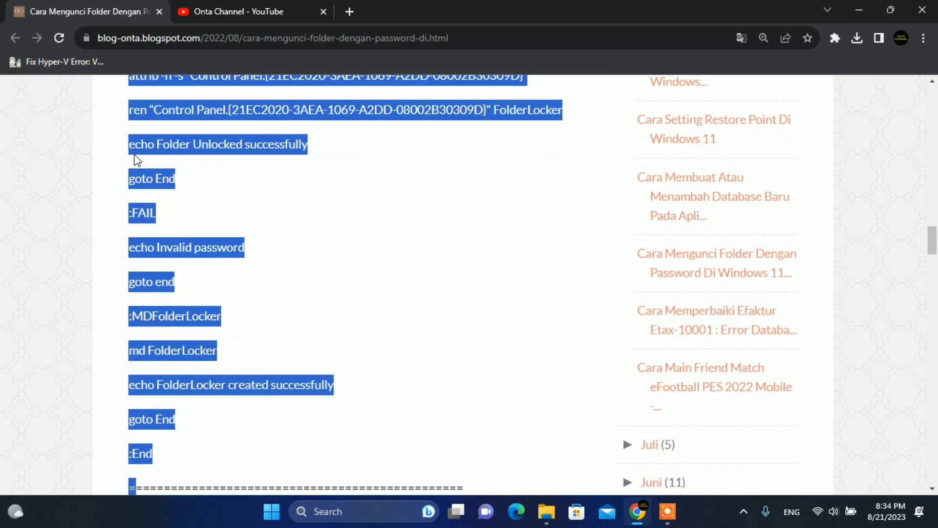
key(shift+Up)
key(shift+Right)
key(shift+Right)
key(shift+Right)
right_click(134, 388)
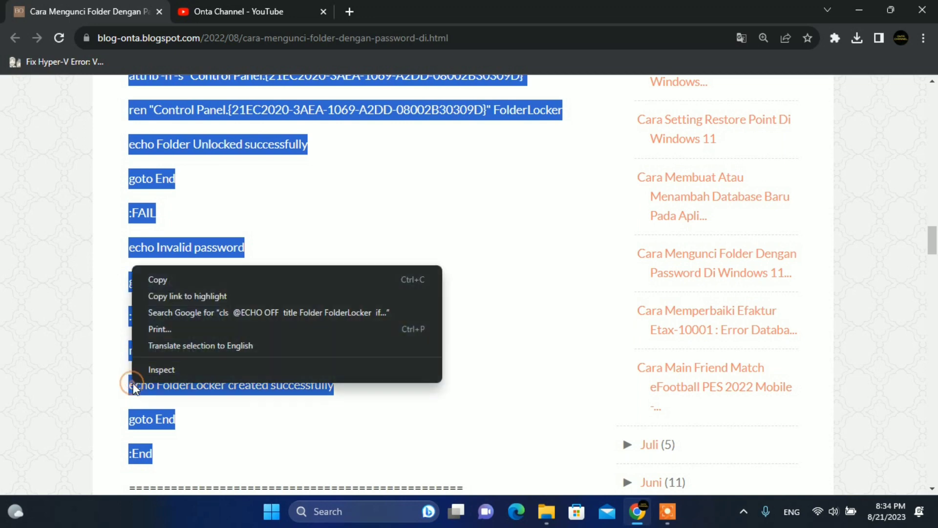
click(161, 282)
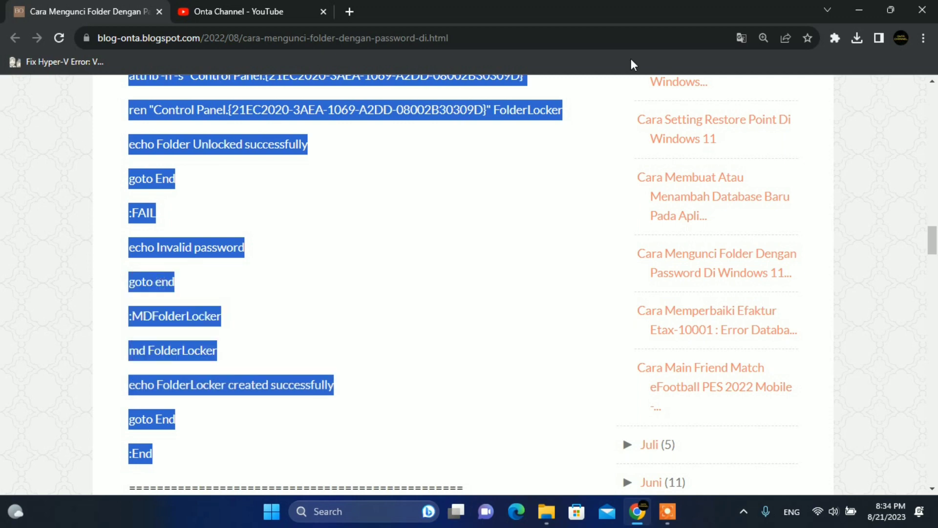
Minimize Chrome, return to drive D:, and create New Text Document.txt there.
click(860, 11)
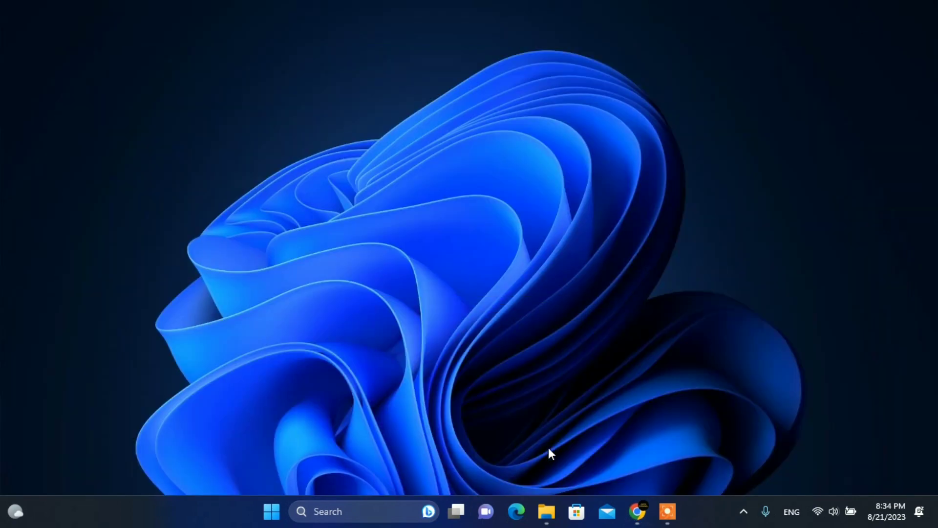
mouse_move(540, 511)
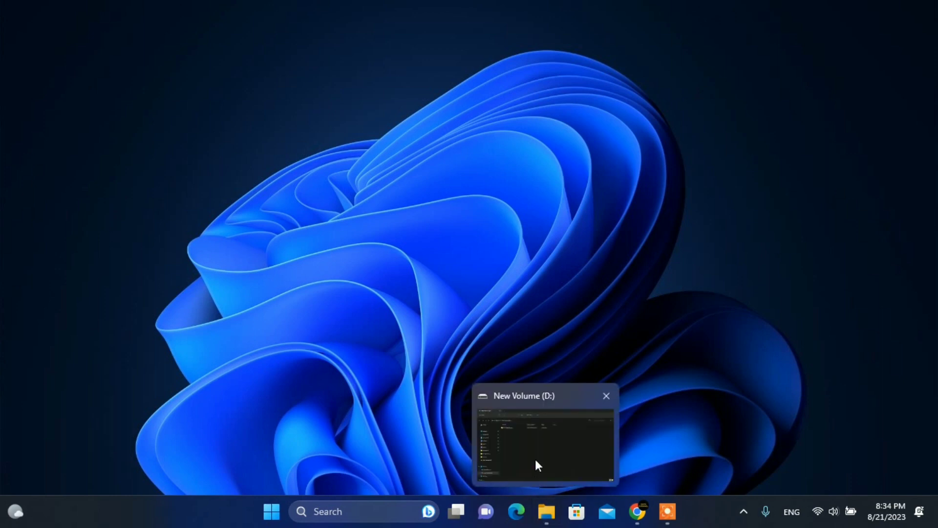
click(535, 459)
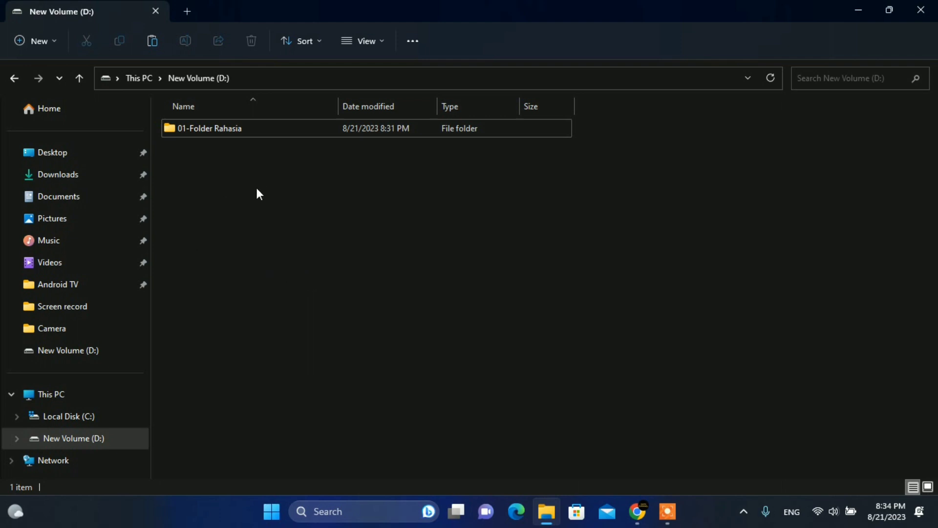
right_click(207, 197)
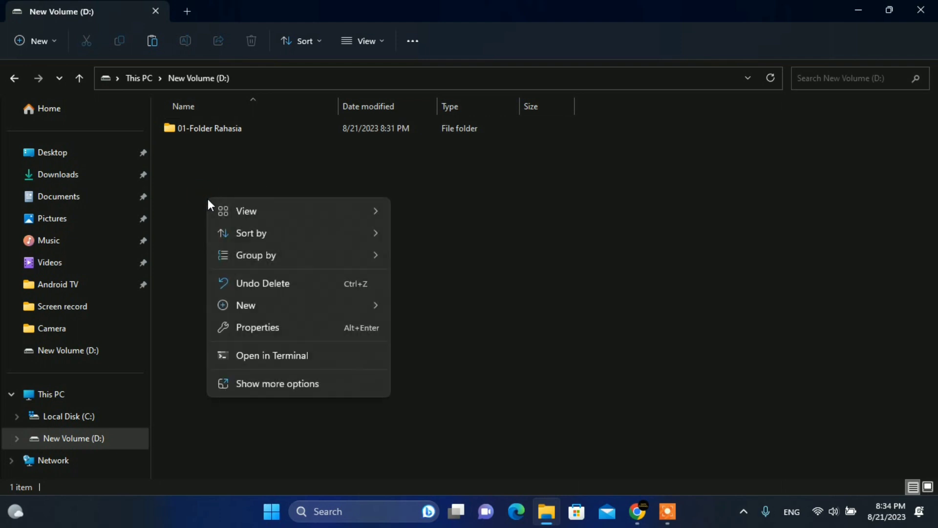
click(249, 304)
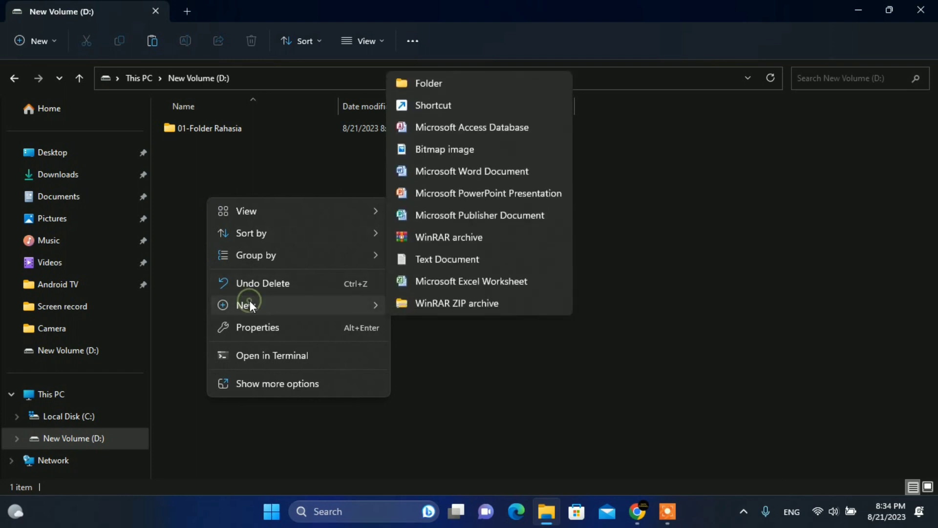
click(465, 264)
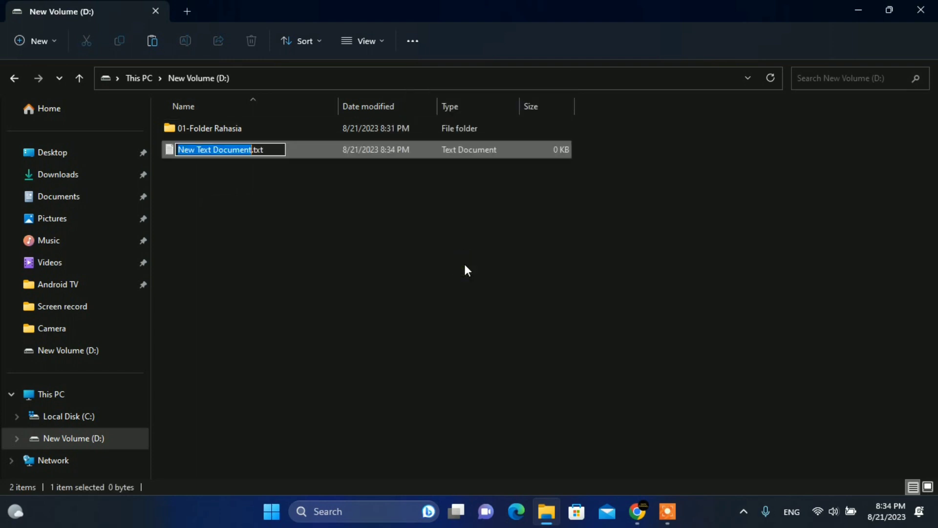
click(392, 248)
click(268, 152)
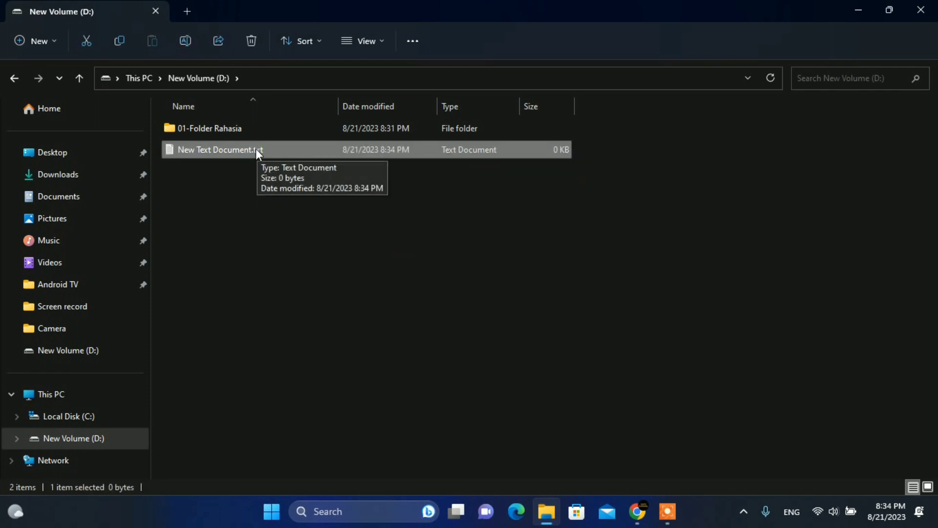
Open New Text Document.txt in a maximized Notepad and paste the batch script.
right_click(256, 149)
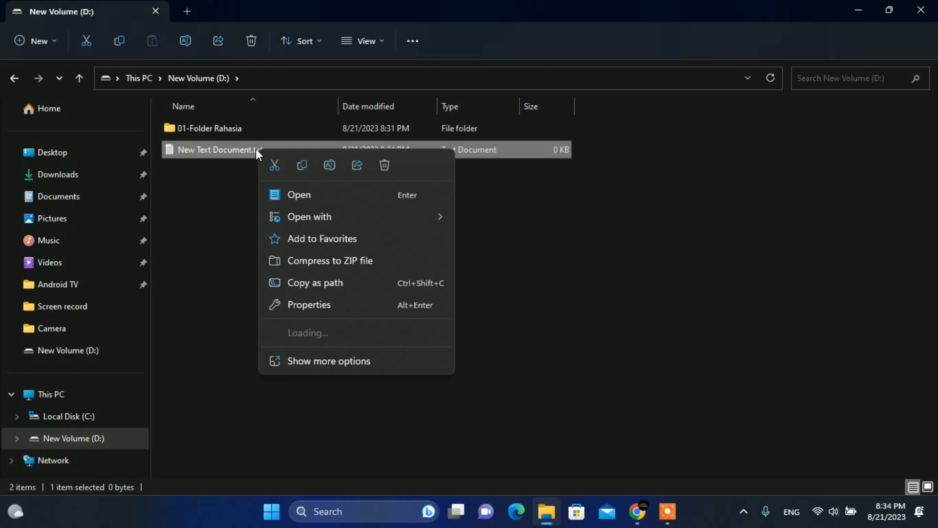
click(316, 195)
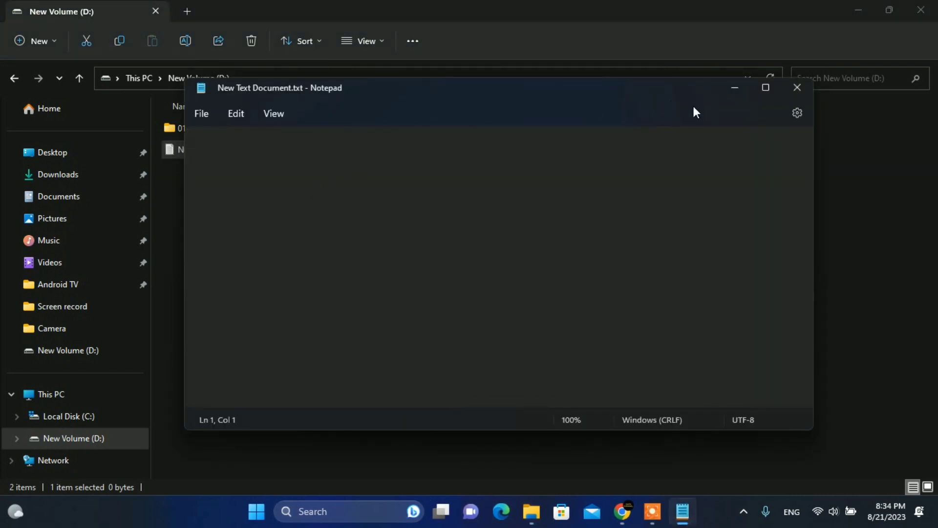
click(766, 88)
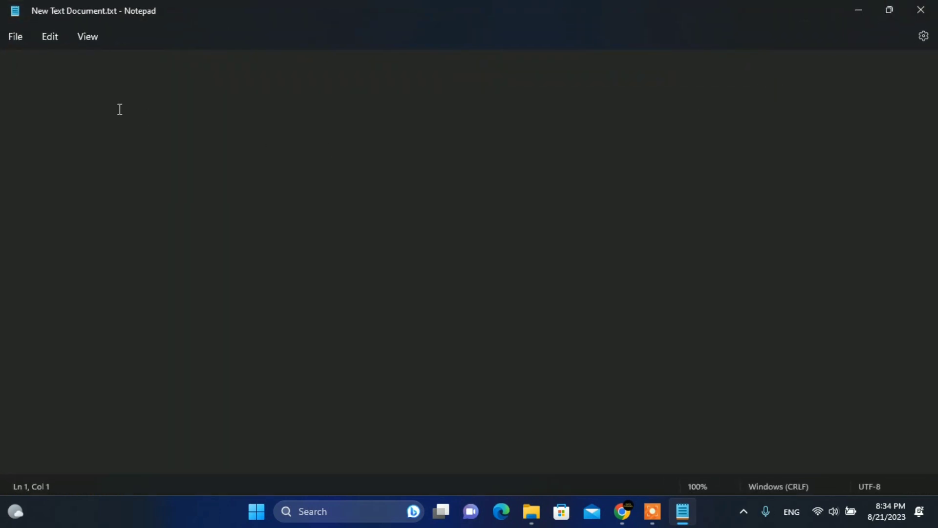
right_click(67, 73)
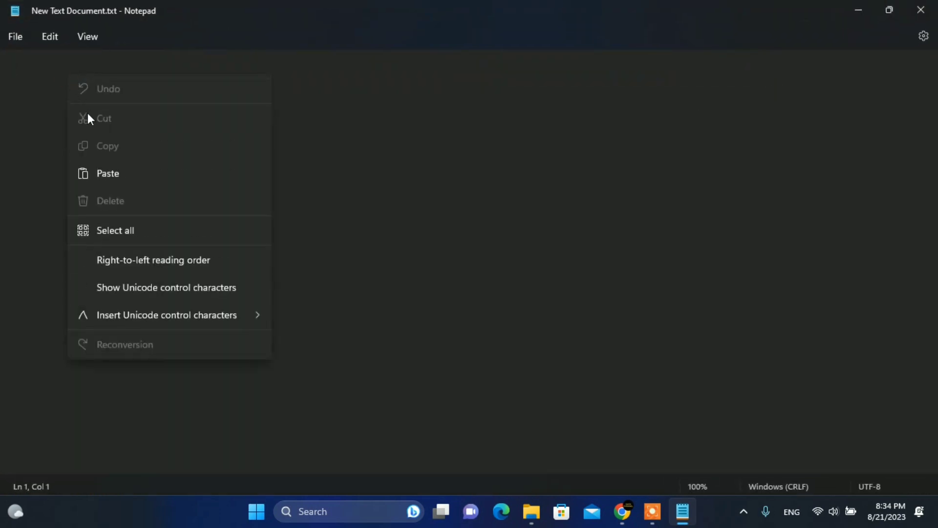
click(115, 172)
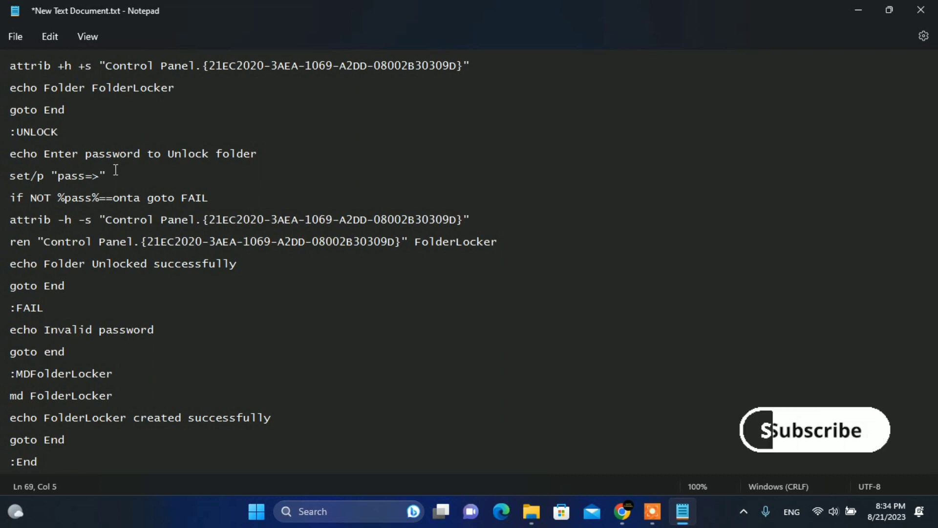
click(16, 38)
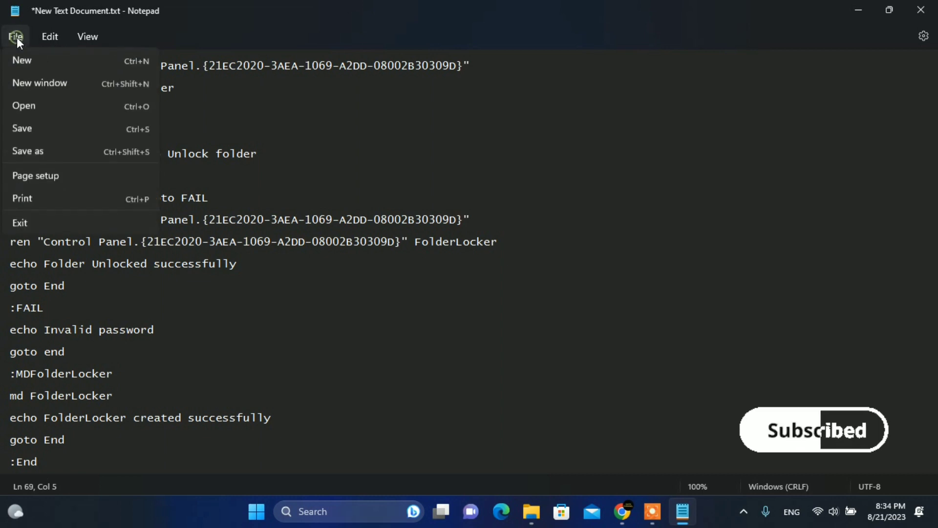
Save the script as FolderLocker.bat with type All files, then close Notepad.
click(33, 149)
scroll(31, 161, up, 3)
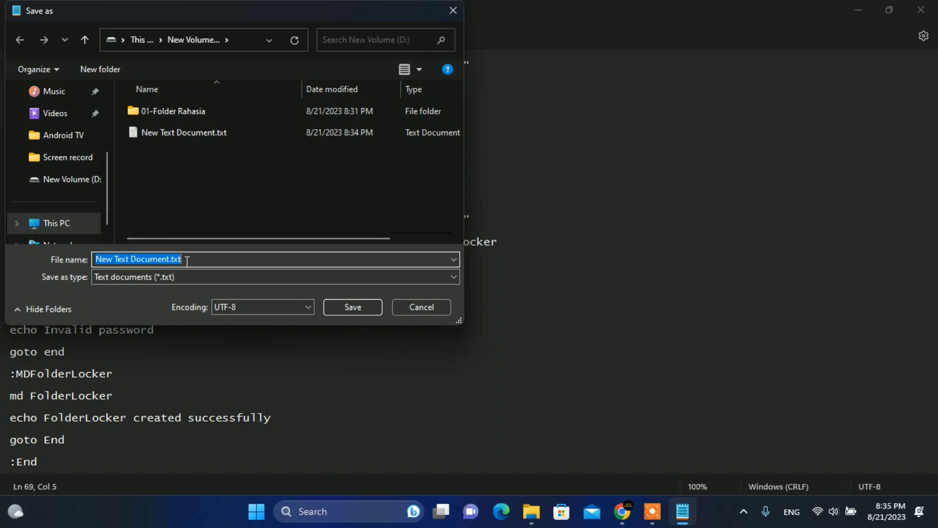
text(Folder)
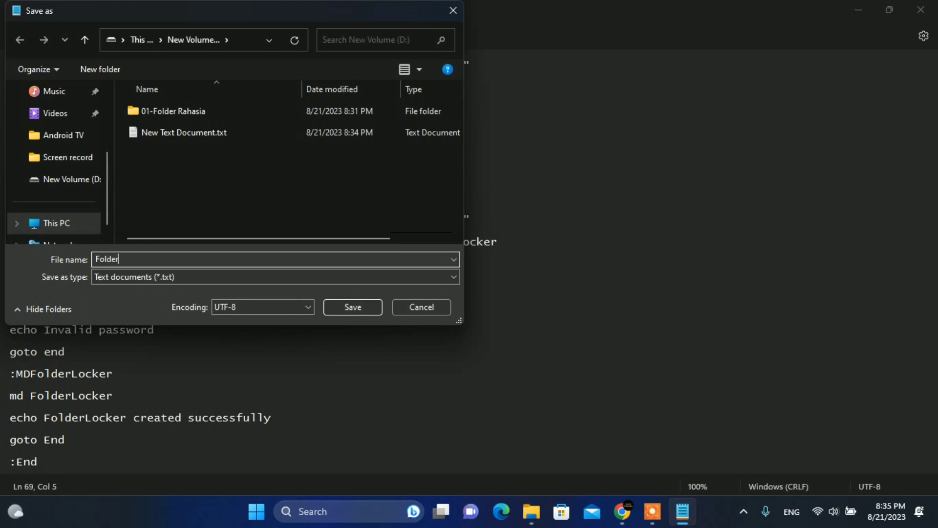
text(Locker.bat)
click(195, 275)
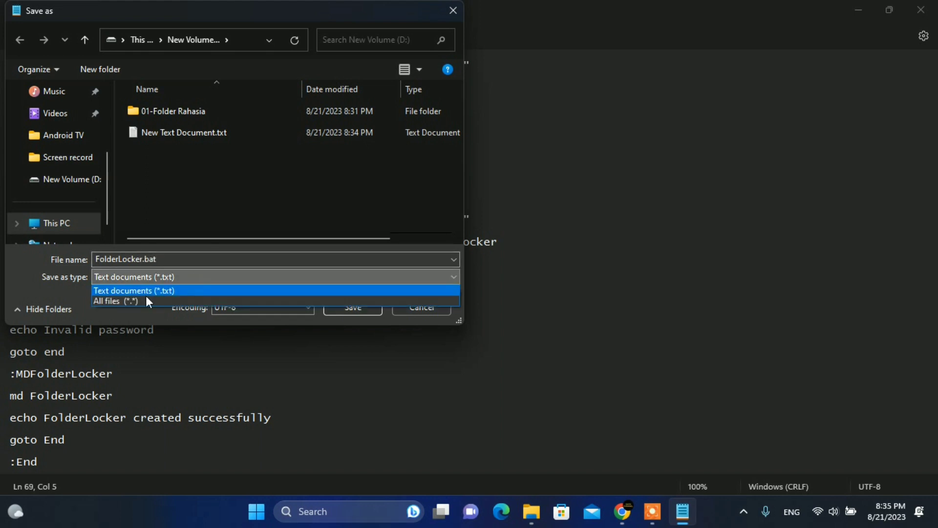
click(132, 302)
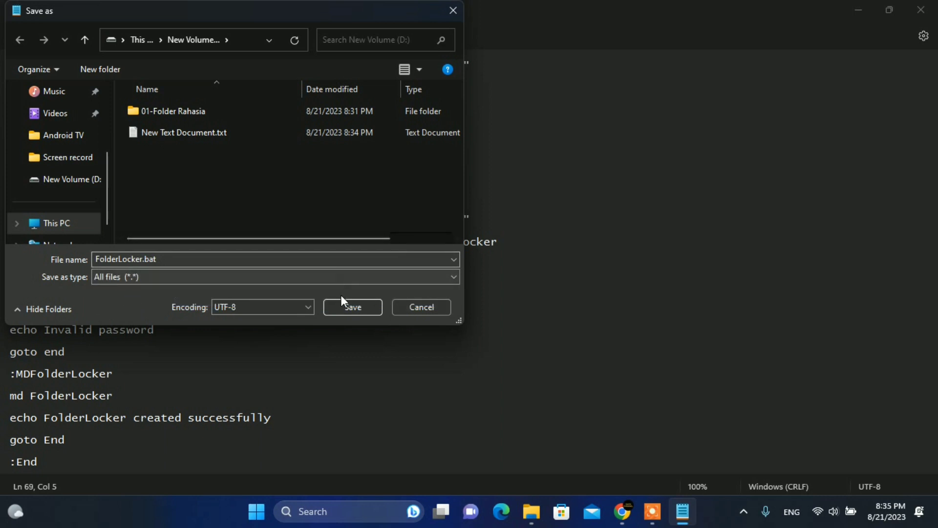
click(350, 308)
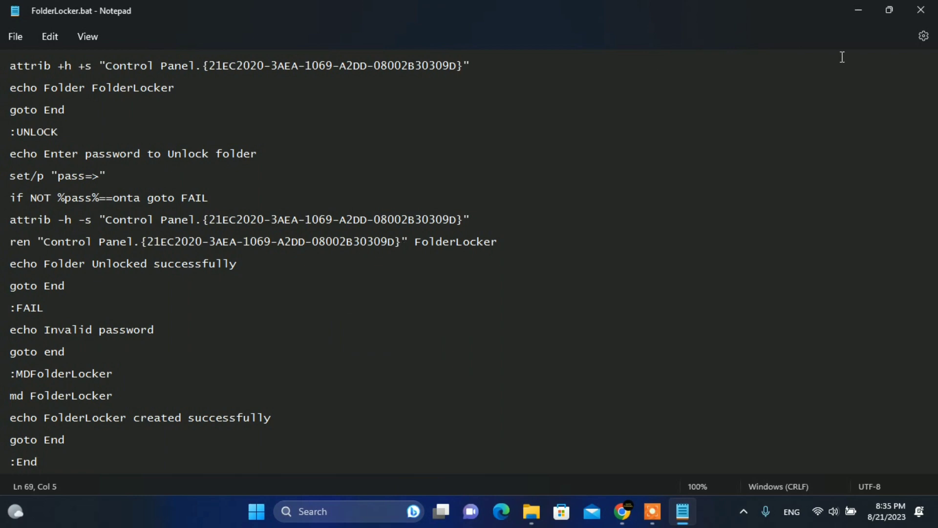
click(919, 19)
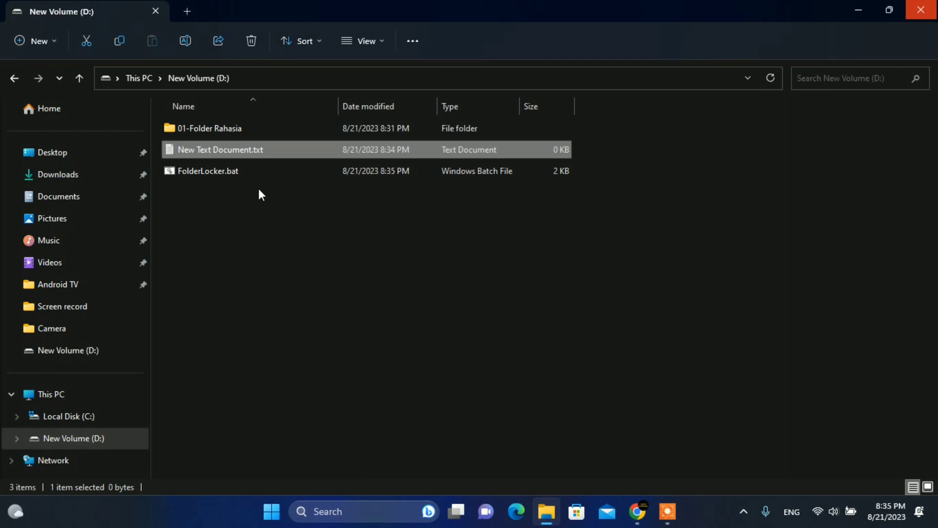
Select FolderLocker.bat and run it as administrator, creating the FolderLocker folder.
click(242, 174)
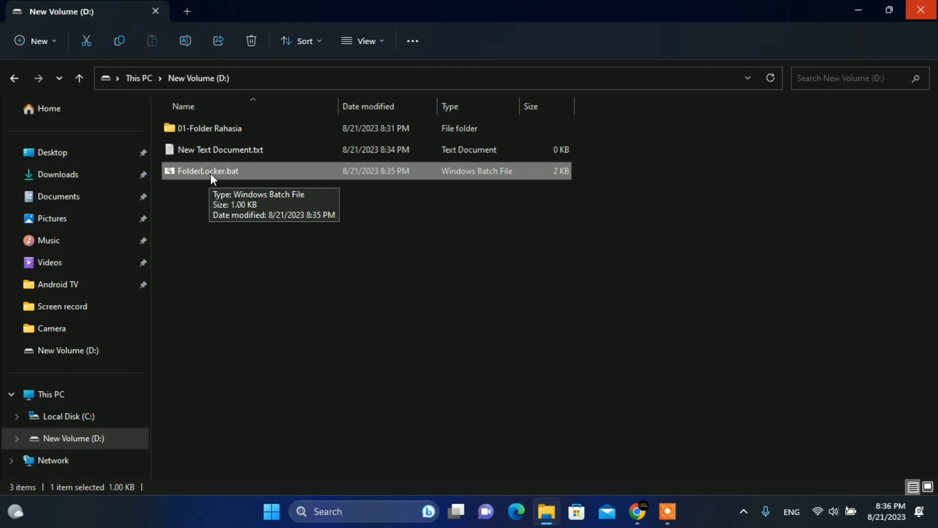
right_click(211, 174)
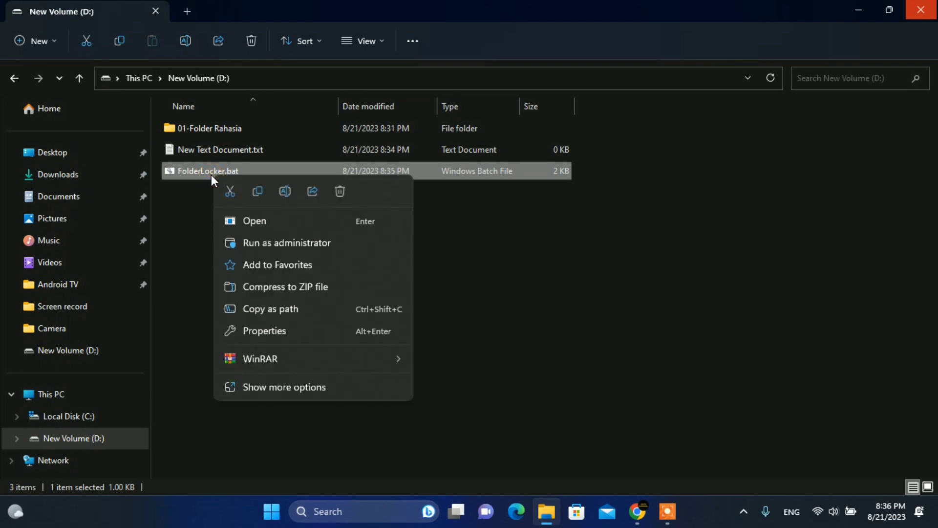
click(260, 246)
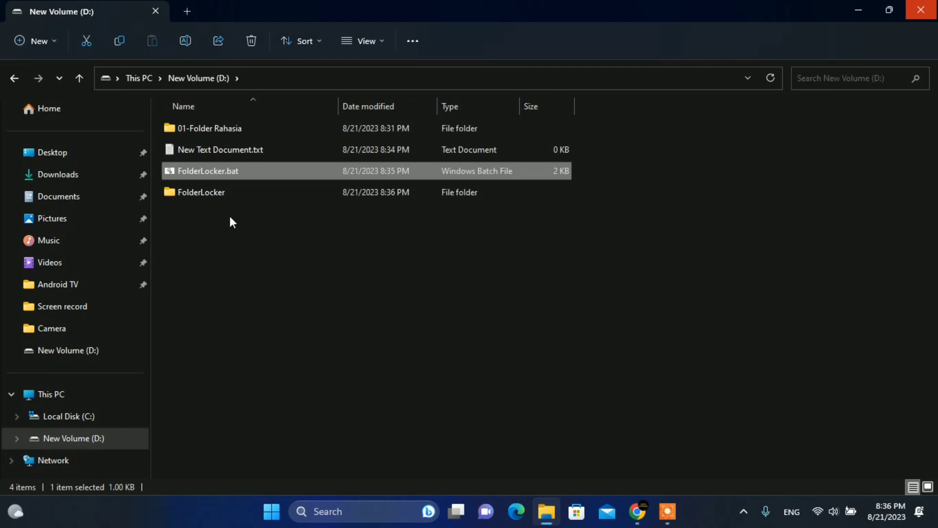
Check the new FolderLocker folder, then select 01-Folder Rahasia and copy it.
click(196, 194)
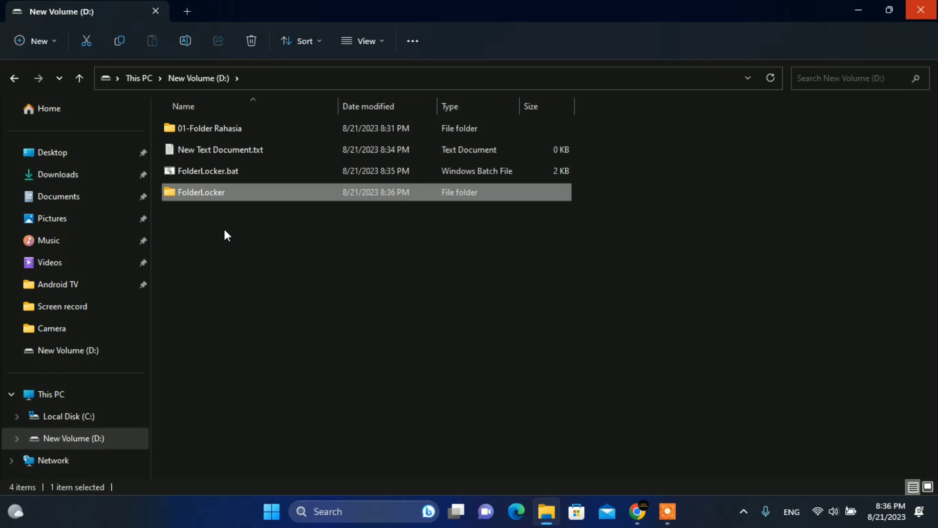
drag(156, 188, 167, 163)
click(208, 260)
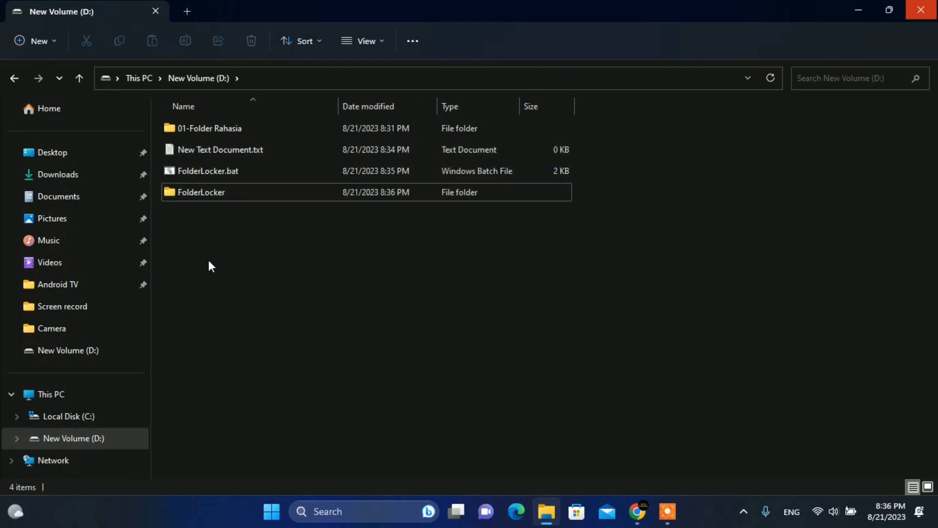
click(227, 129)
click(207, 199)
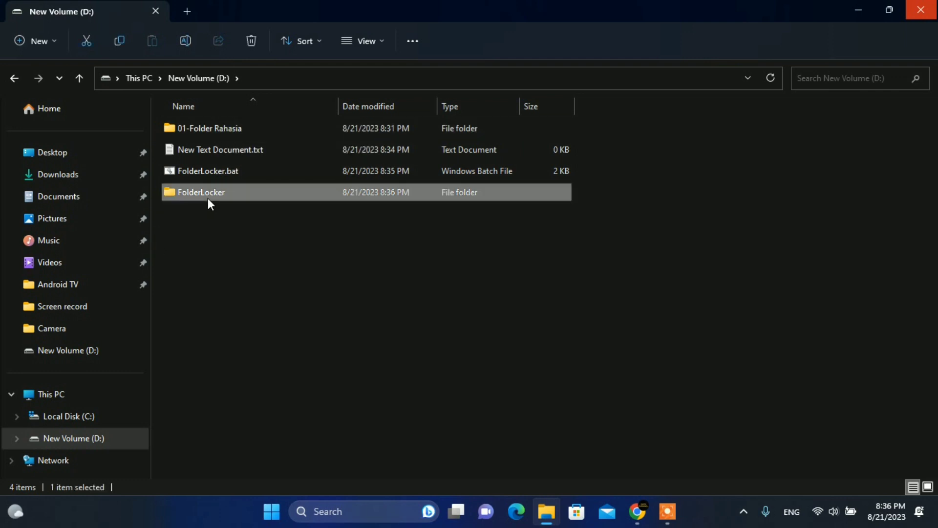
click(212, 134)
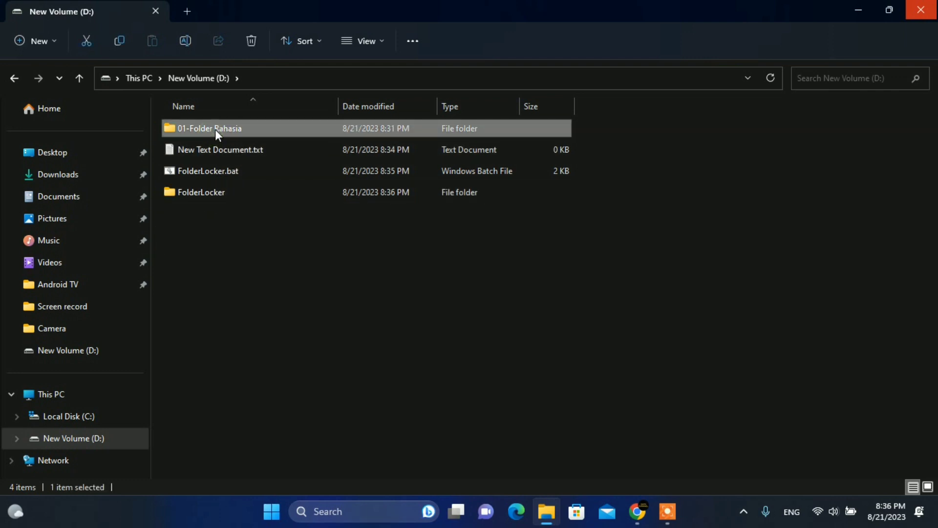
right_click(215, 132)
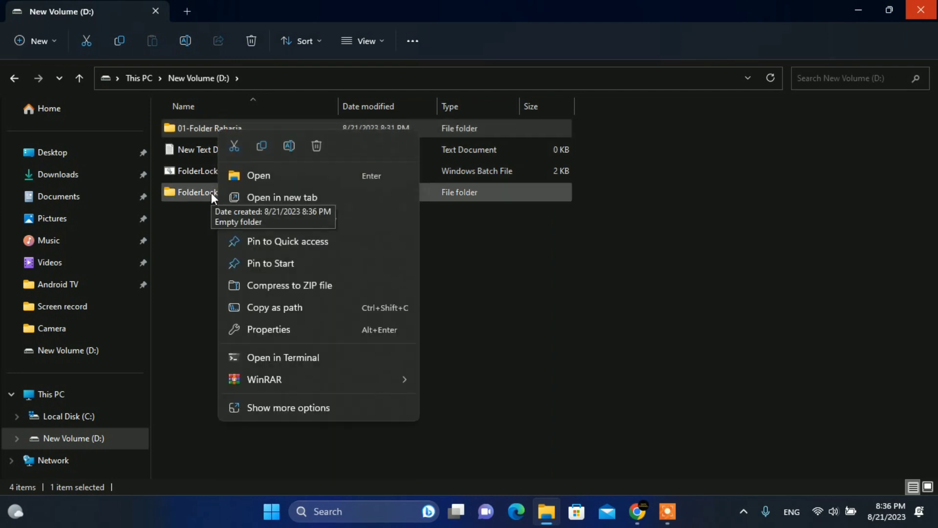
click(265, 146)
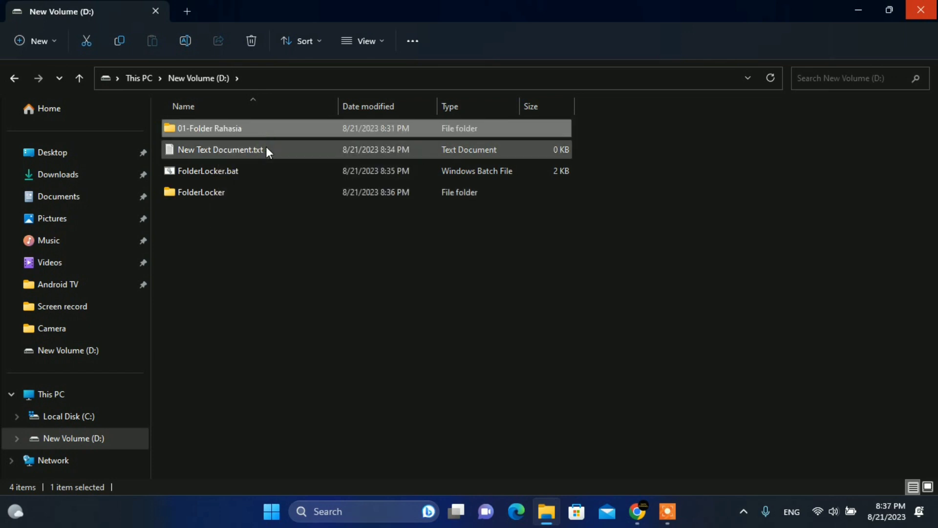
Paste a copy of 01-Folder Rahasia into FolderLocker, confirm its ten files, and return to drive D:.
double_click(212, 192)
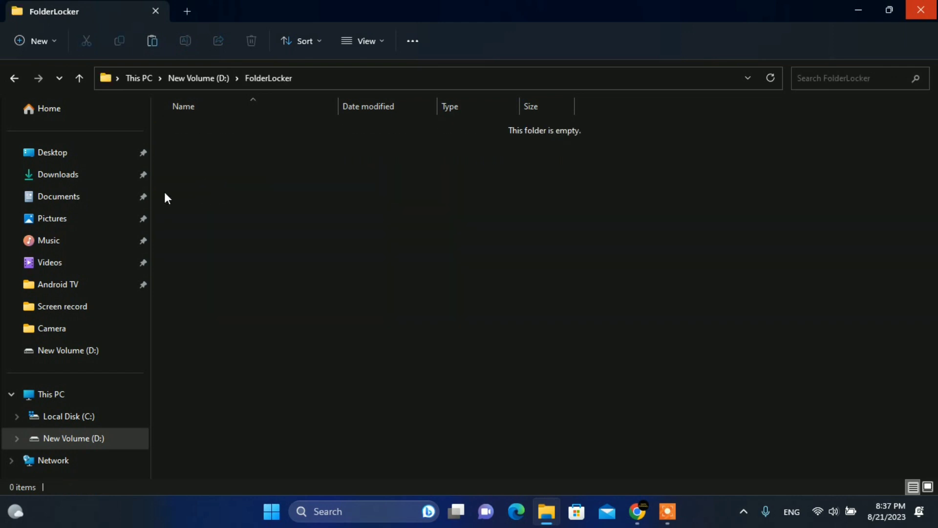
right_click(167, 195)
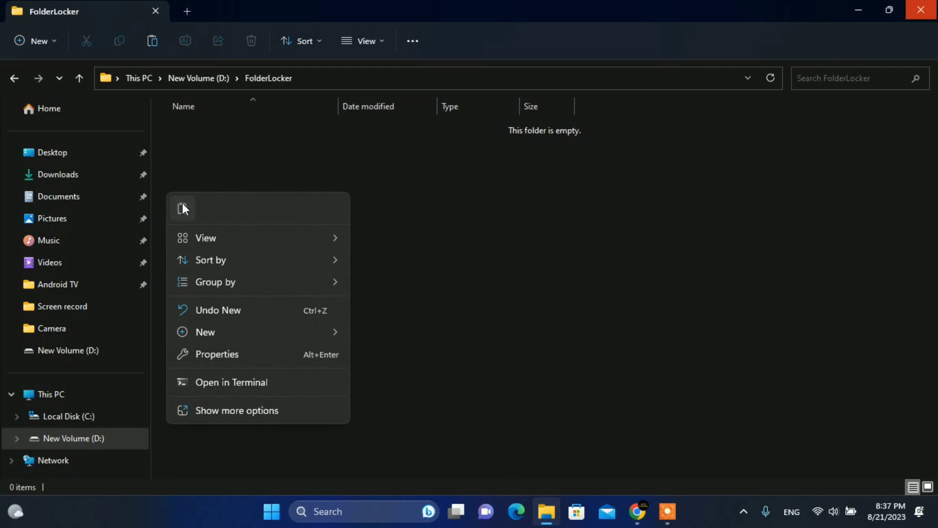
click(183, 204)
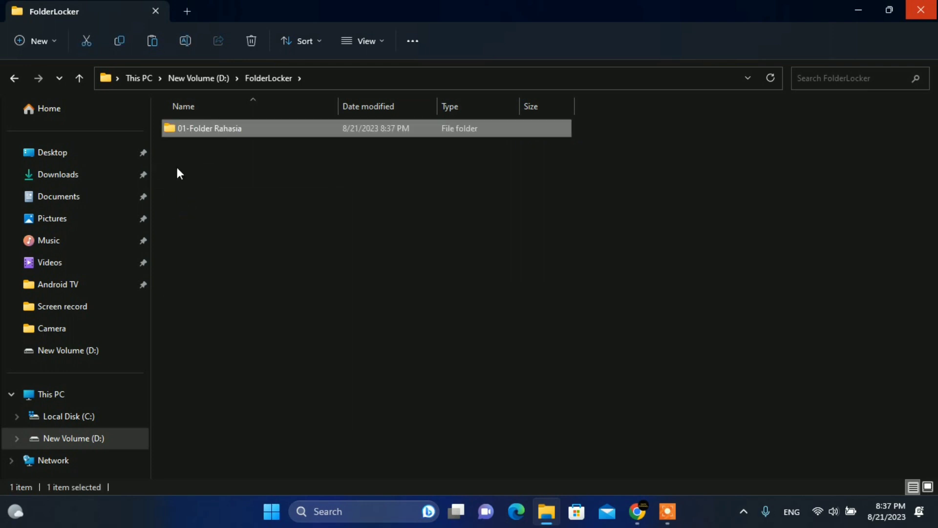
double_click(211, 126)
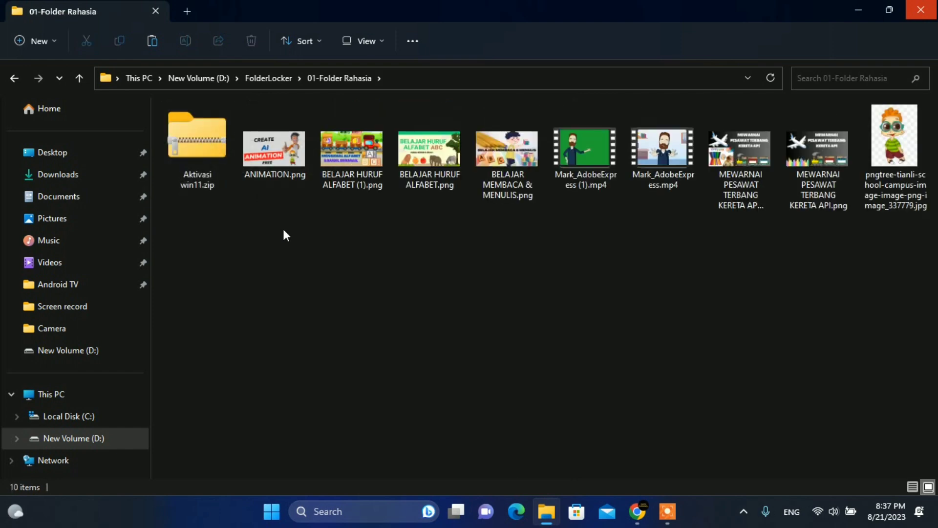
key(alt+Left)
click(201, 171)
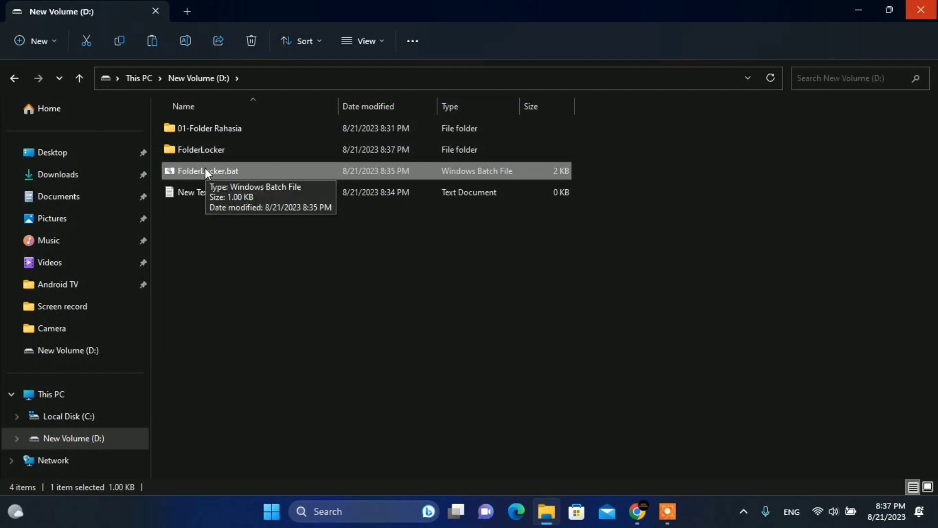
Run FolderLocker.bat as administrator and answer y to lock and hide the FolderLocker folder.
right_click(204, 168)
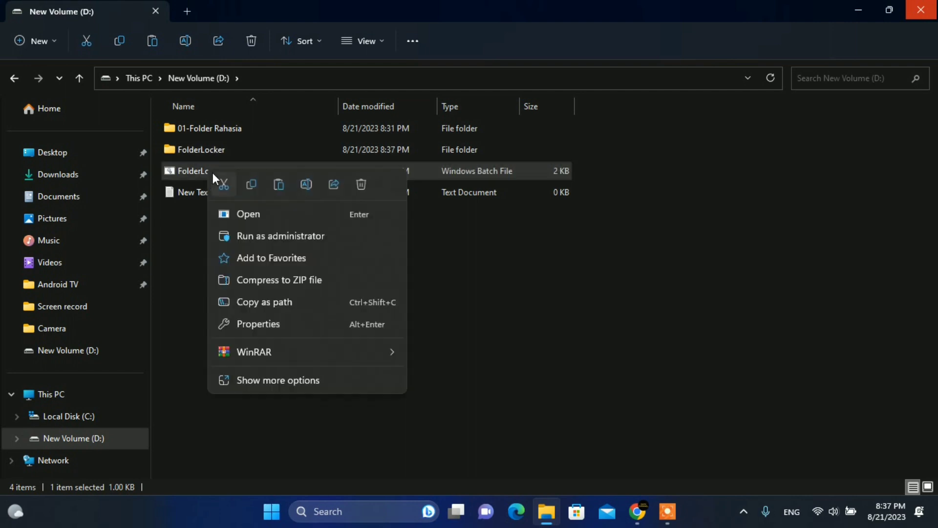
click(279, 236)
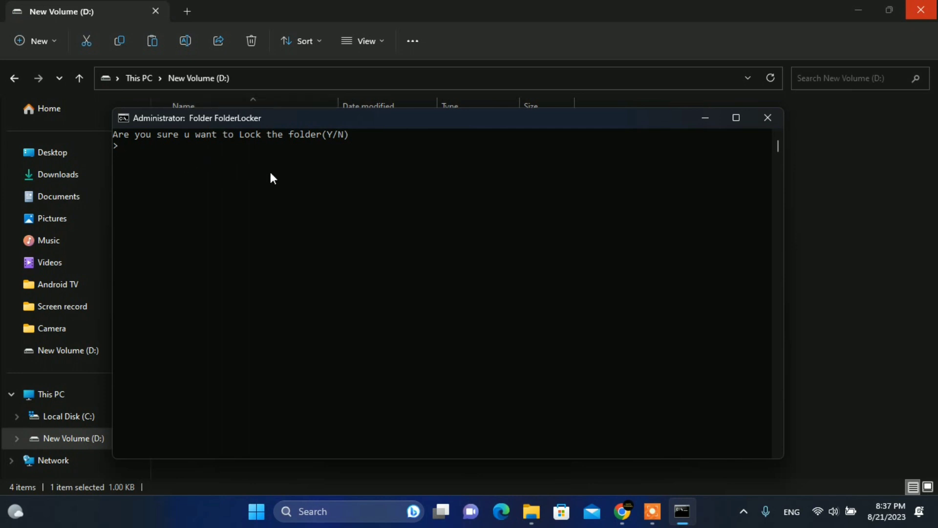
text(y)
key(Return)
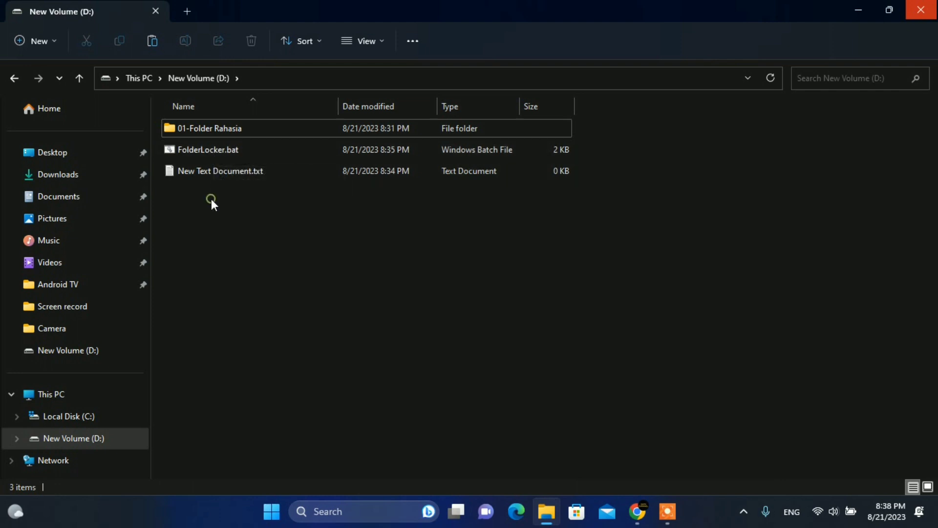
Run FolderLocker.bat as administrator and enter the unlock password to restore FolderLocker.
click(172, 156)
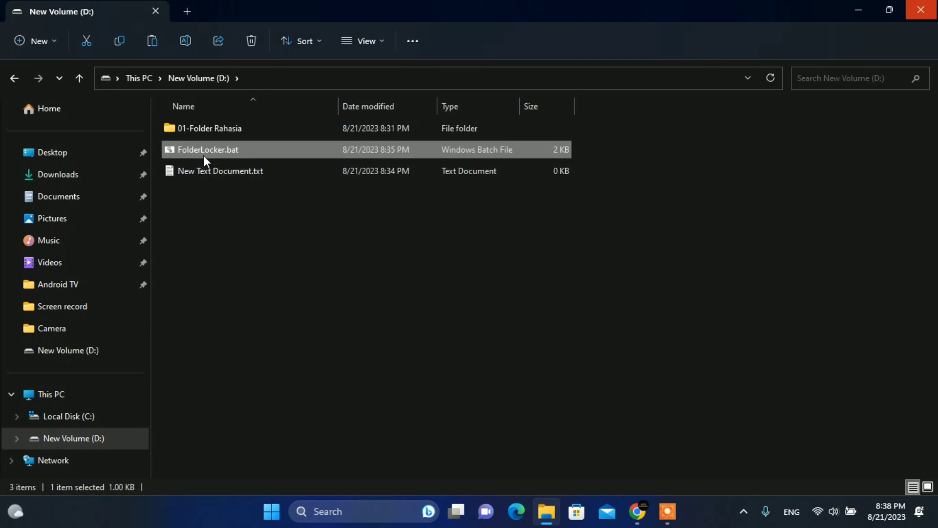
click(193, 243)
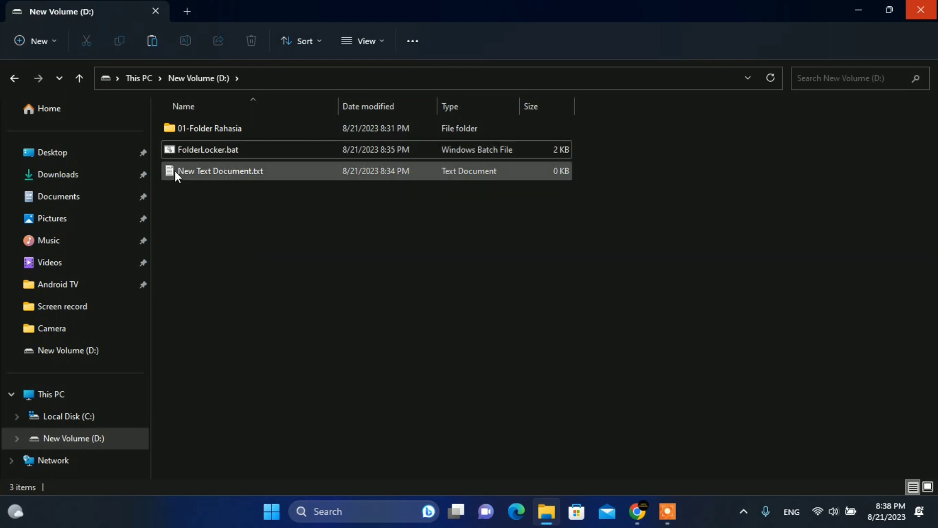
click(202, 153)
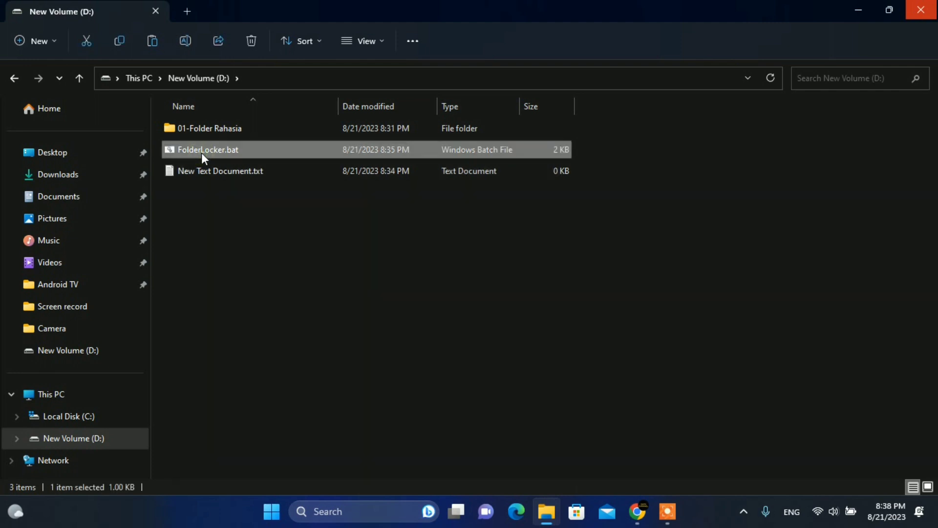
right_click(206, 152)
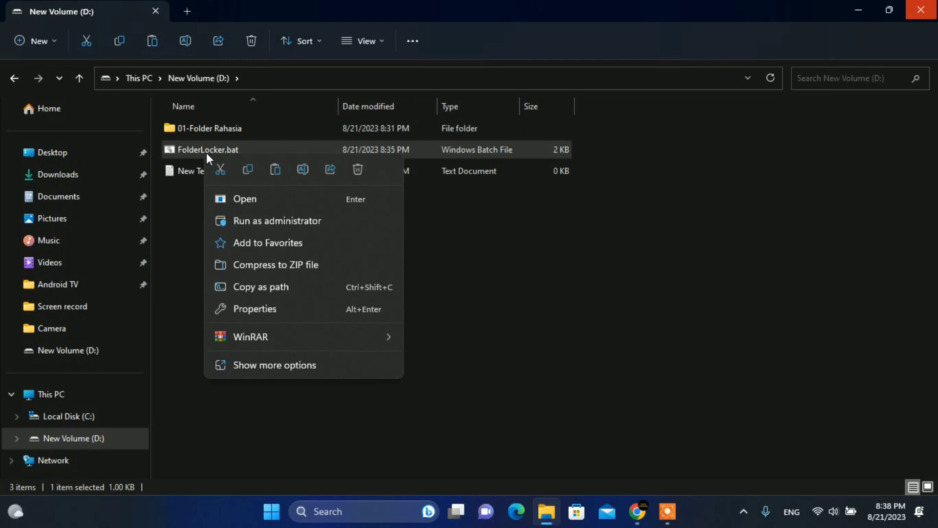
click(254, 223)
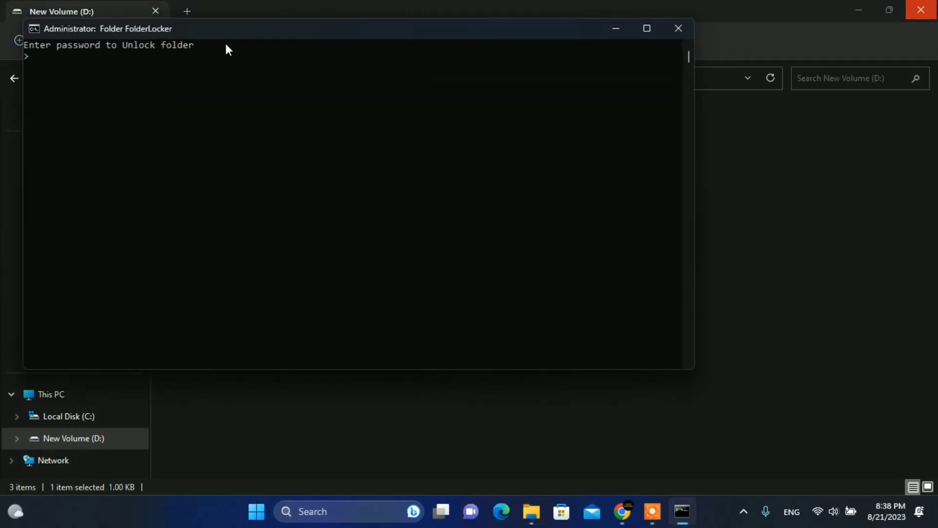
drag(238, 27, 369, 92)
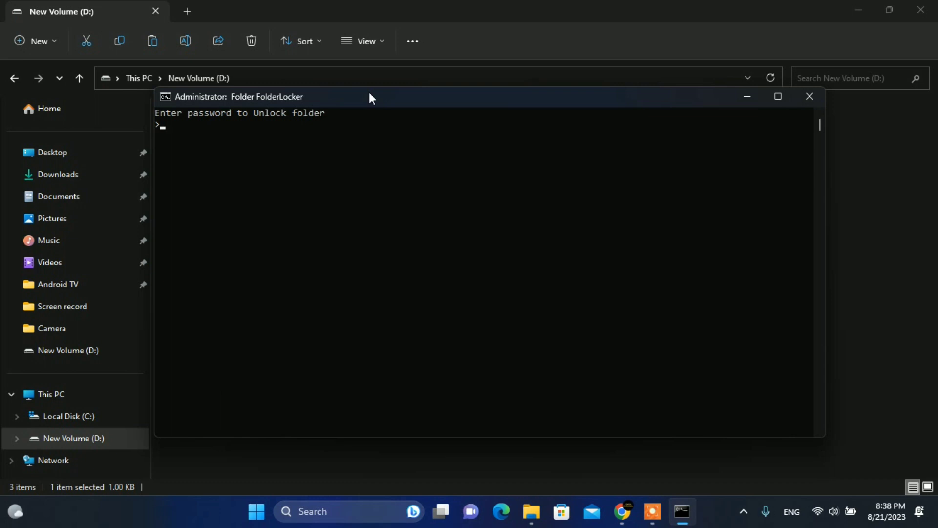
text(onta)
key(Return)
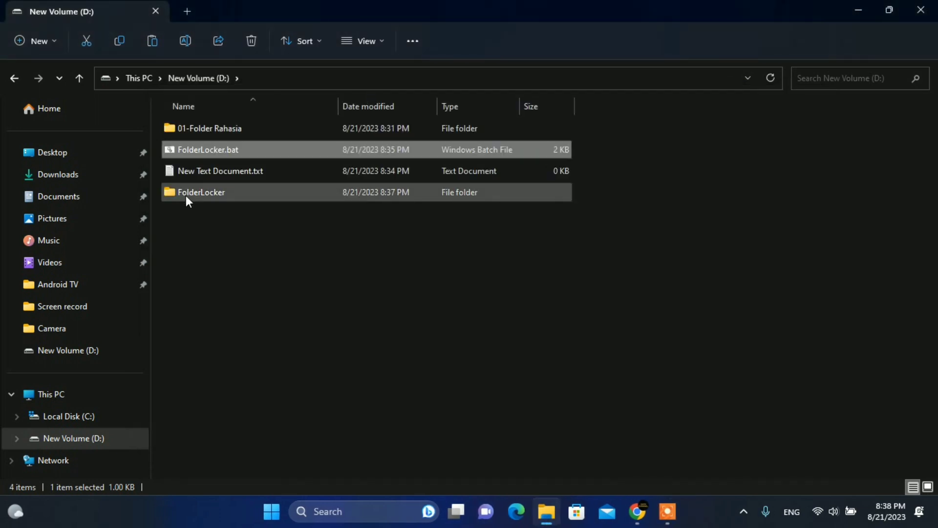
Open FolderLocker and 01-Folder Rahasia to verify the files, then go up twice to drive D:.
click(186, 195)
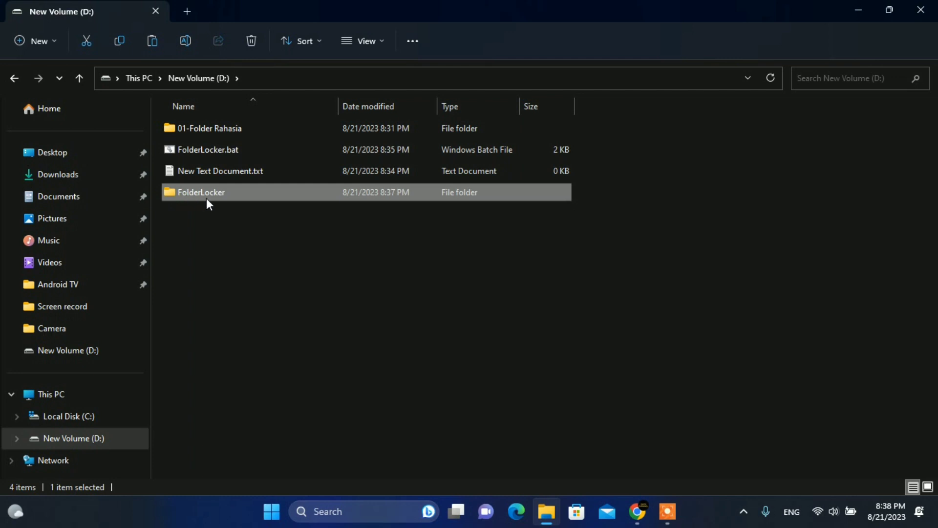
double_click(183, 197)
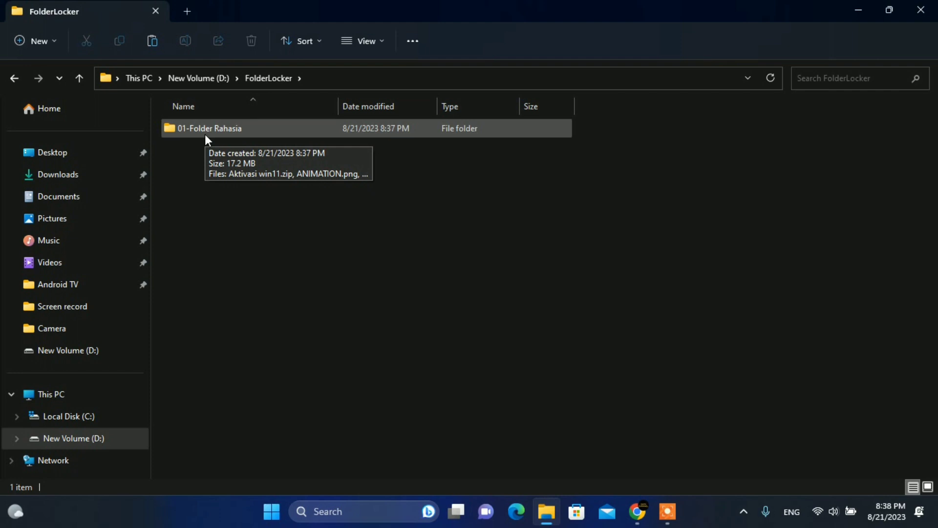
double_click(205, 134)
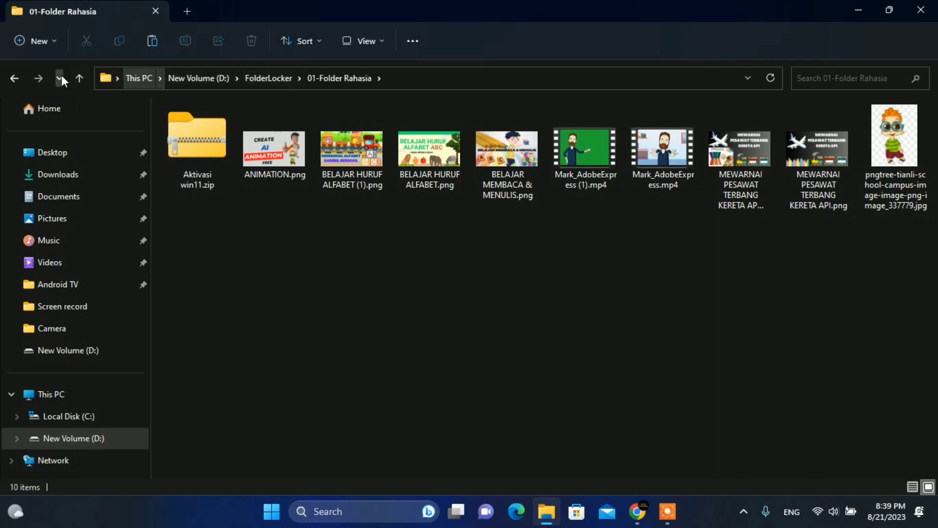
click(77, 78)
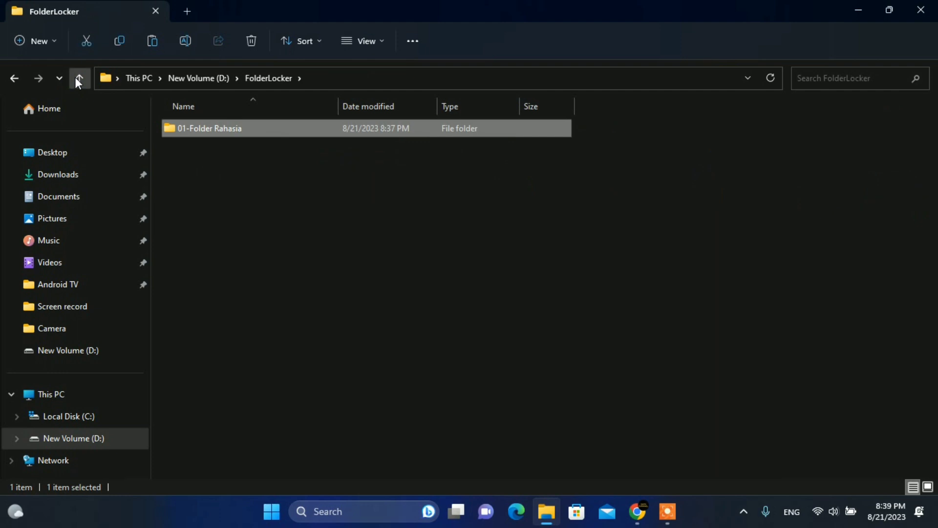
click(77, 78)
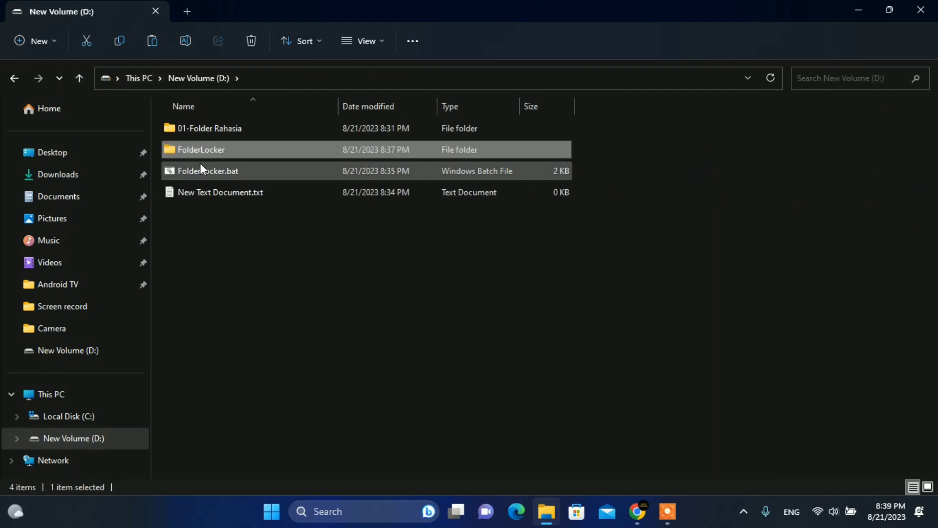
Run FolderLocker.bat as administrator and answer Y to lock the FolderLocker folder.
click(205, 175)
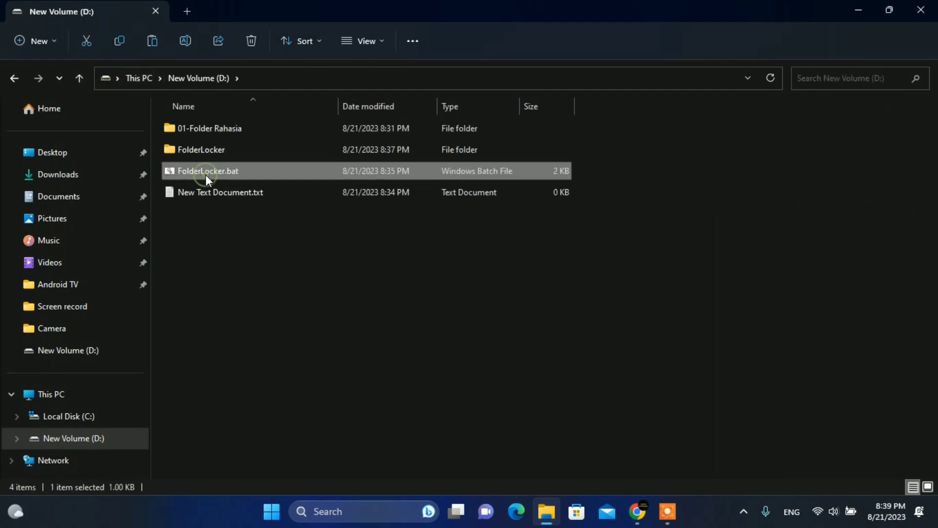
right_click(209, 174)
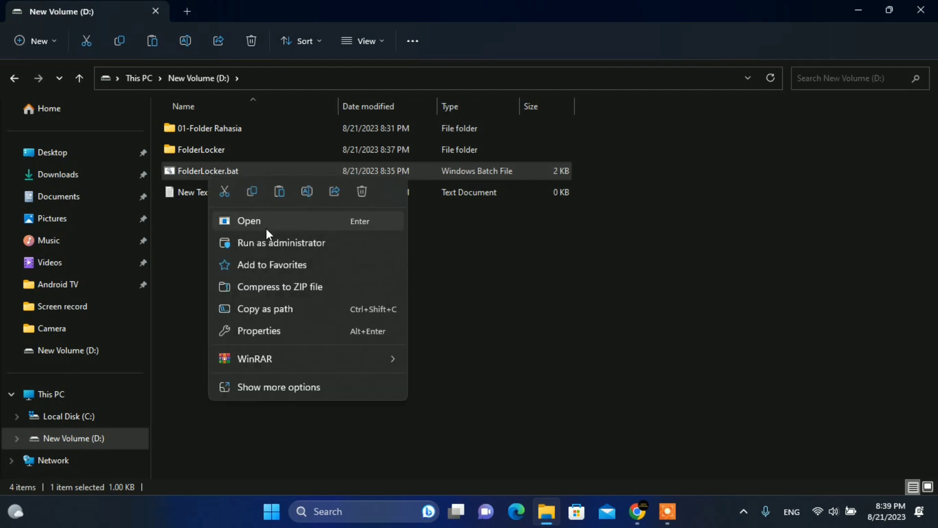
click(268, 244)
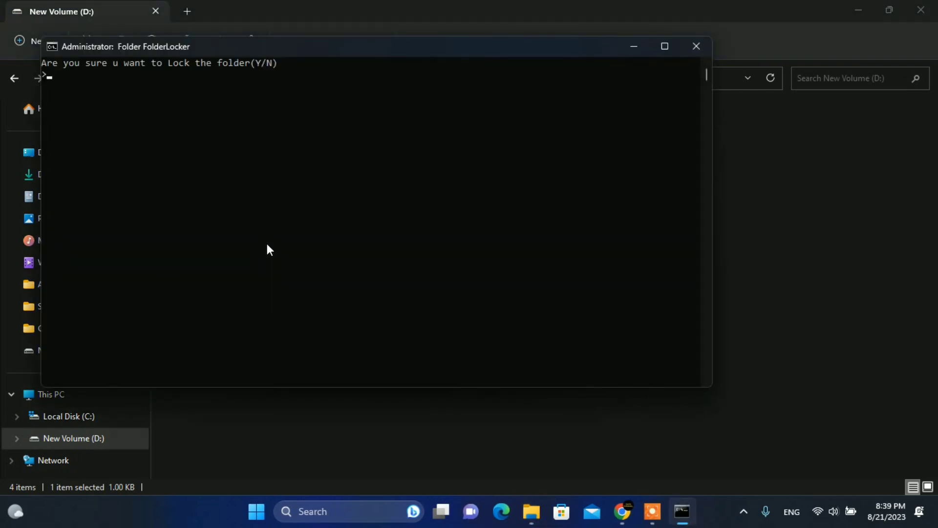
text(Y)
key(Return)
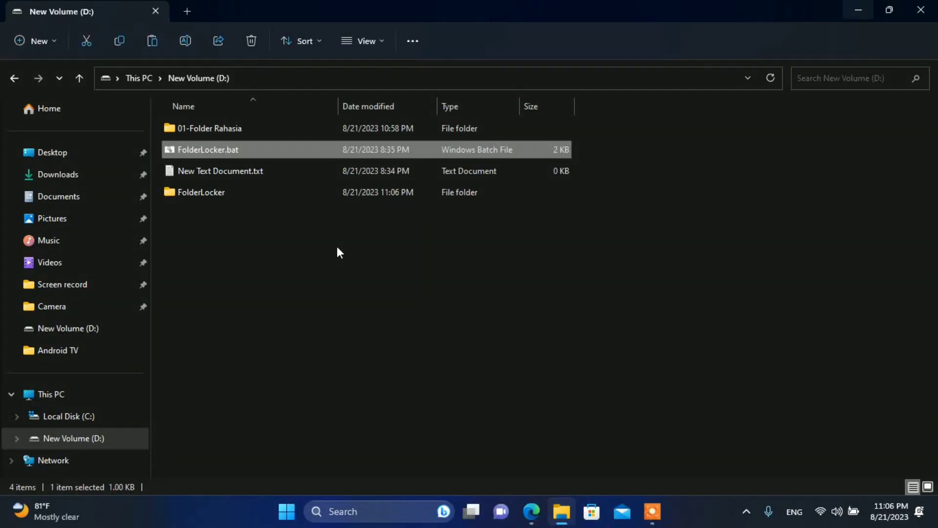
Drag 01-Folder Rahasia into the FolderLocker folder.
drag(191, 195, 170, 192)
click(251, 228)
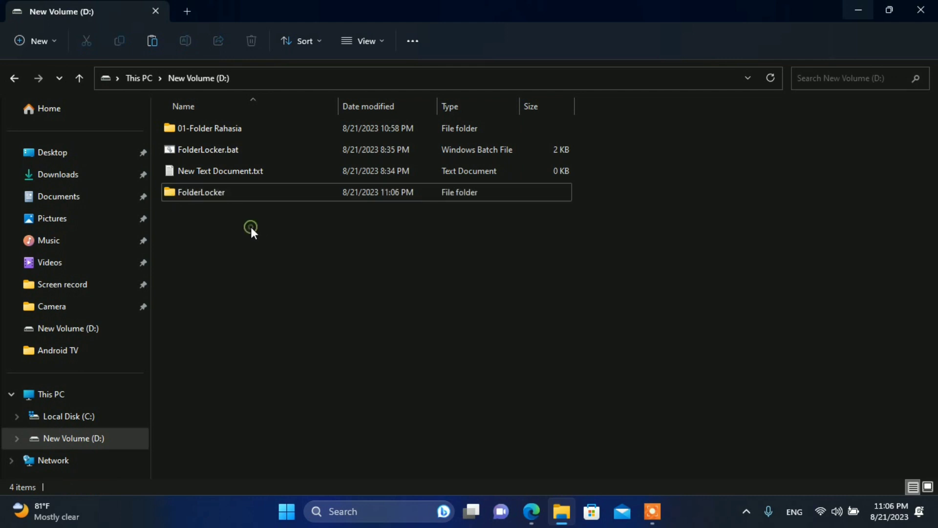
click(193, 128)
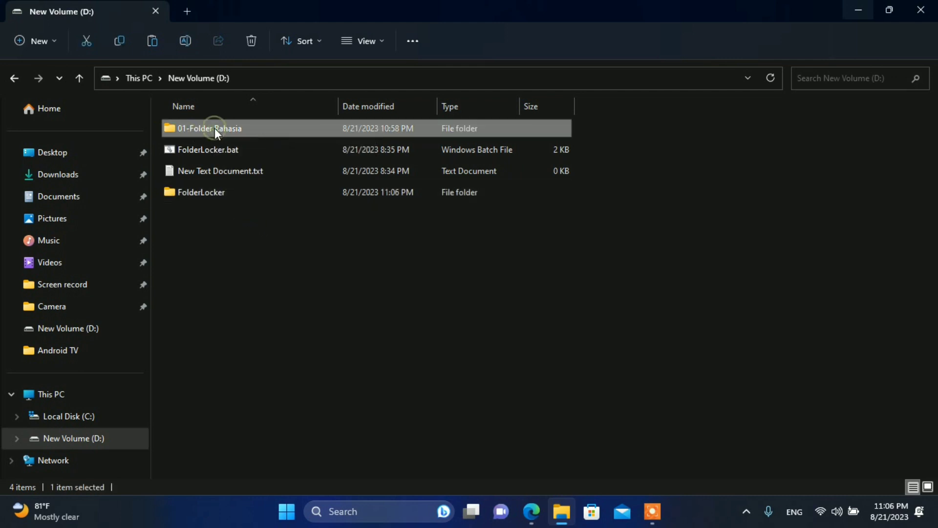
drag(215, 128, 194, 196)
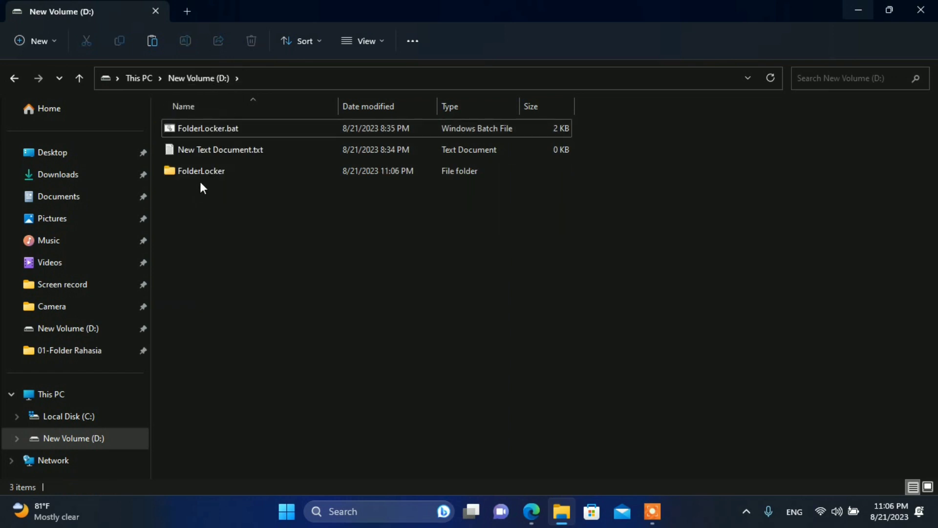
Run FolderLocker.bat and answer y to lock FolderLocker.
click(200, 179)
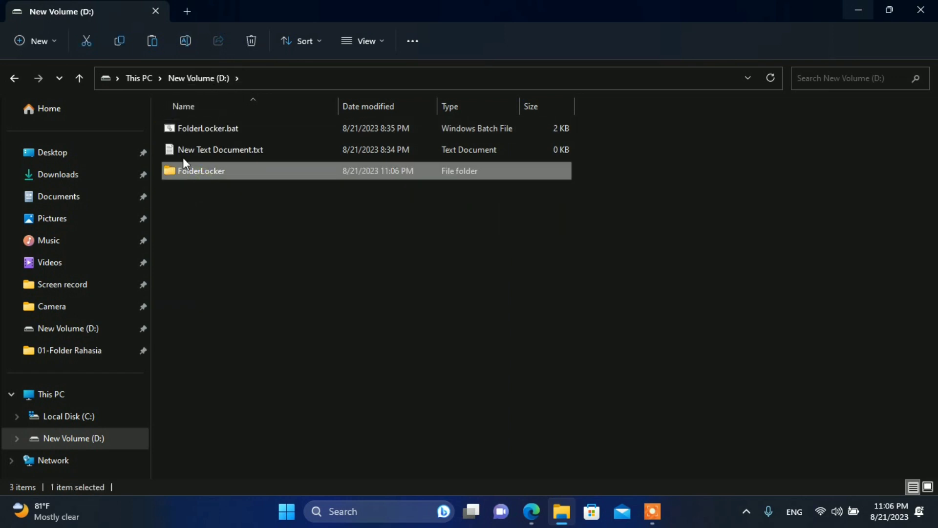
double_click(201, 132)
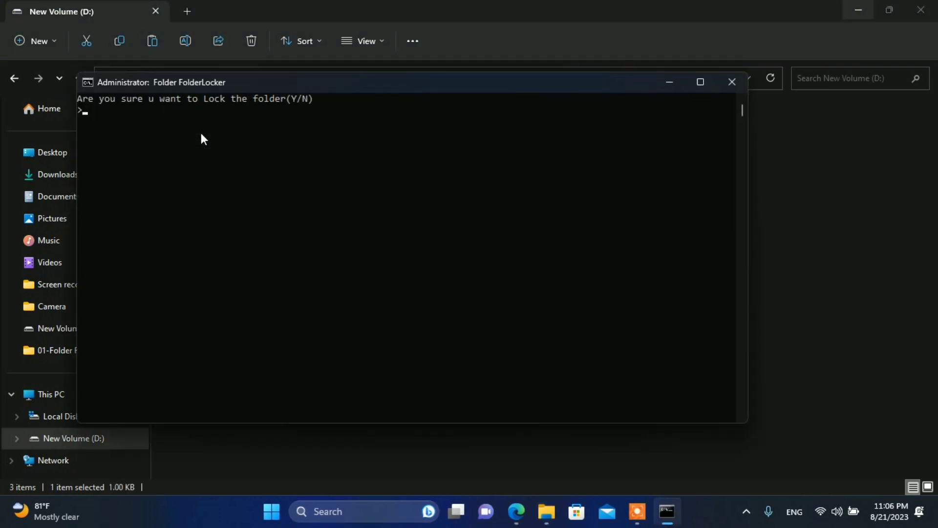
text(y)
key(Return)
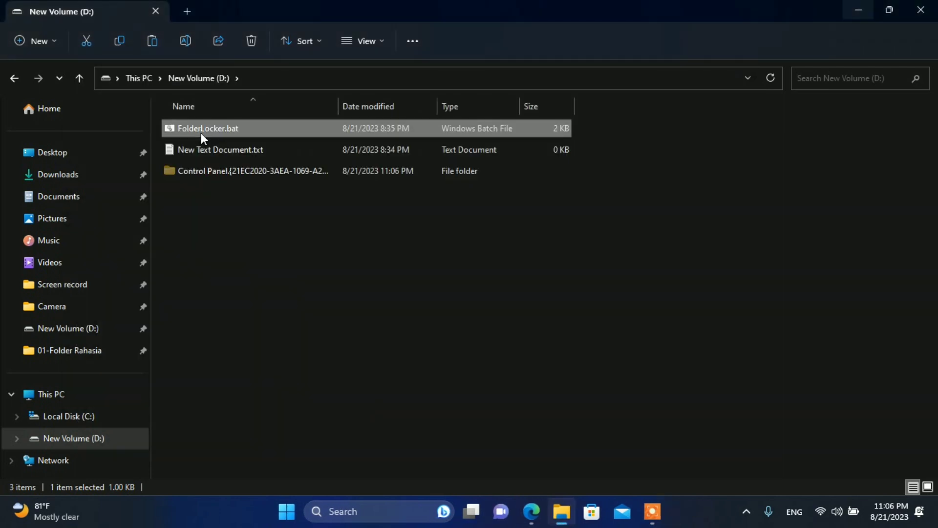
Delete FolderLocker.bat from drive D: through the Show more options menu.
click(237, 269)
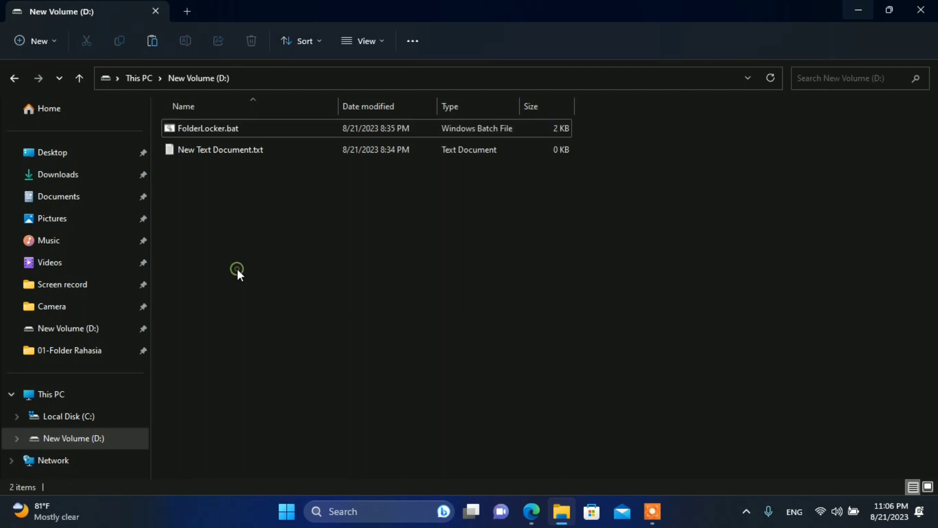
click(191, 134)
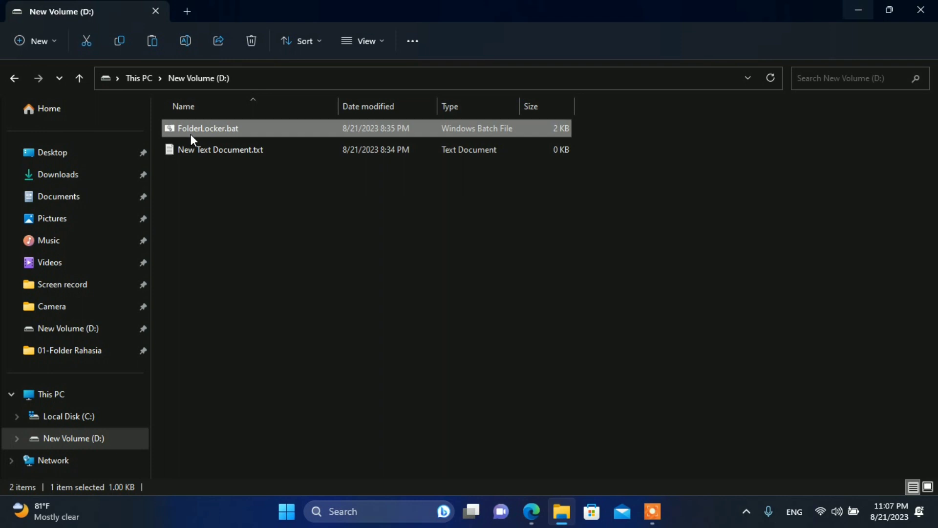
right_click(190, 134)
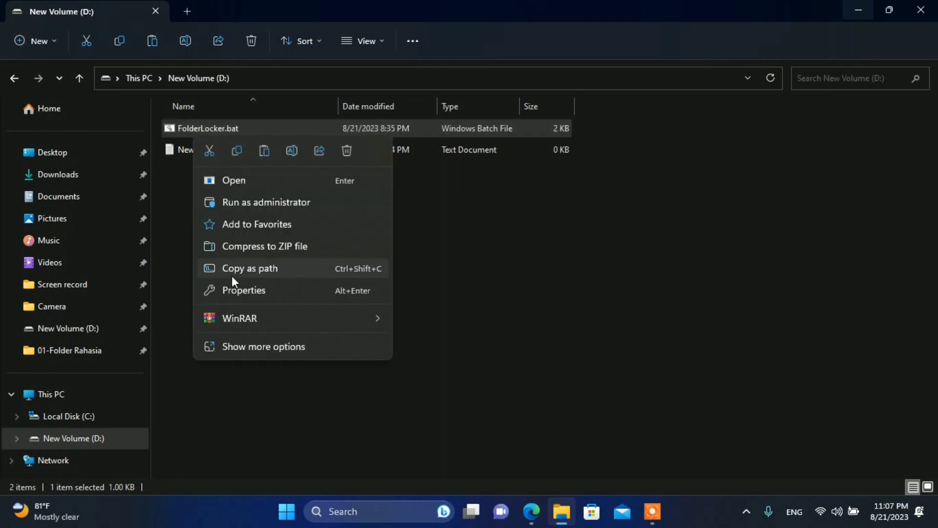
click(239, 342)
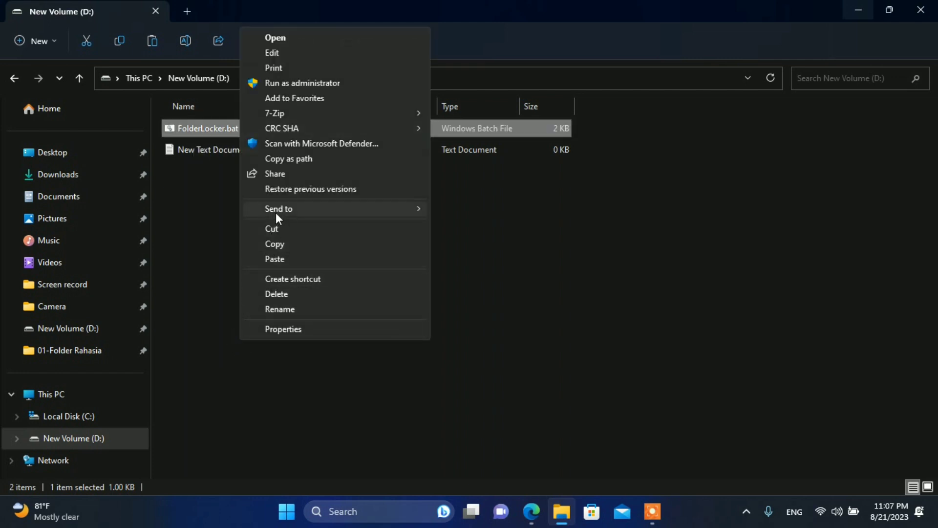
click(276, 296)
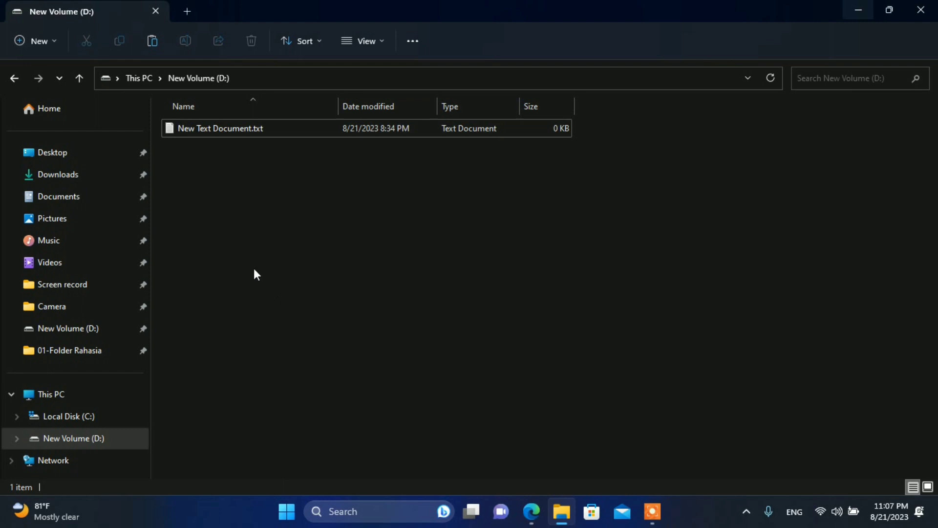
Search drive D: for '01-folder rahasia' and open the hidden folder from the results.
click(831, 81)
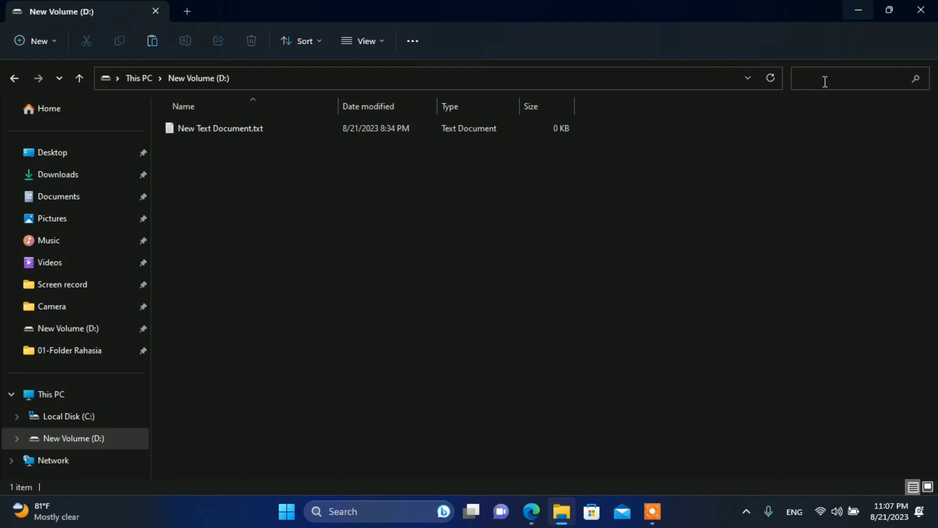
text(01)
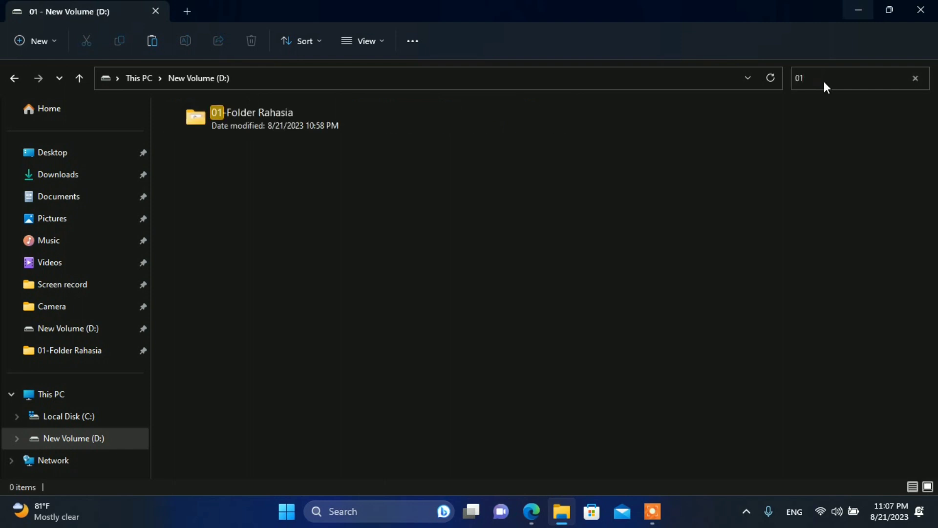
text(-fol)
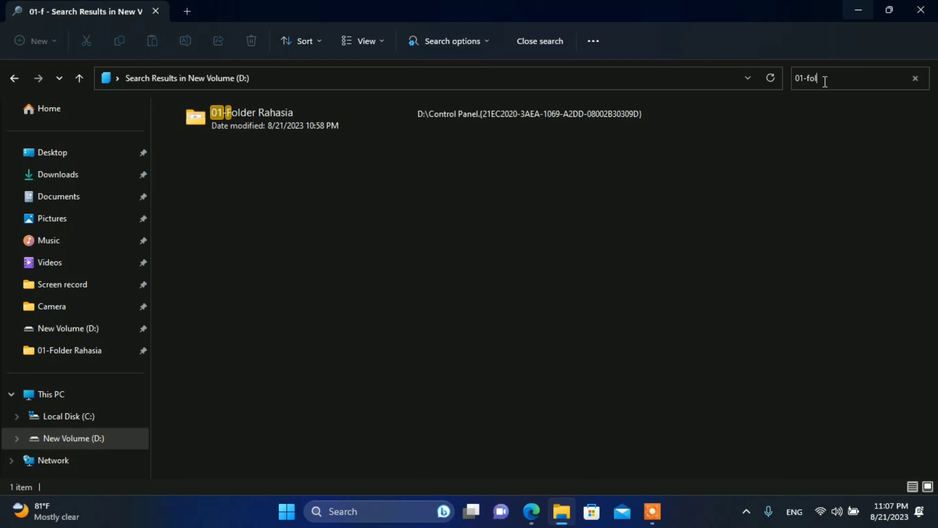
text(der rahas)
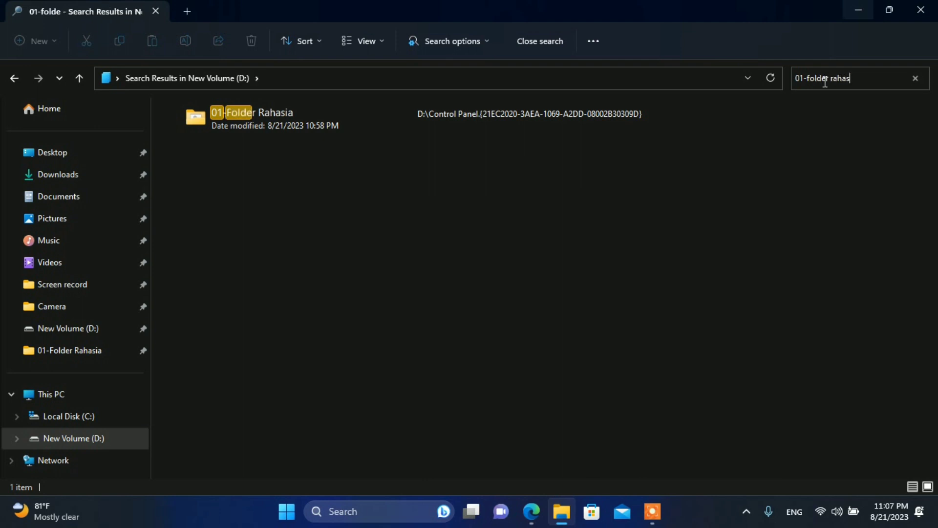
text(ia)
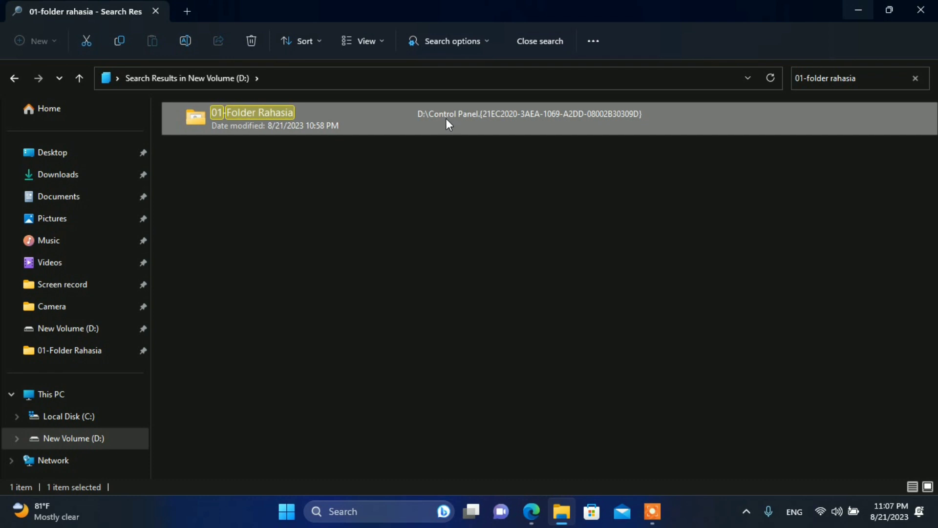
right_click(398, 115)
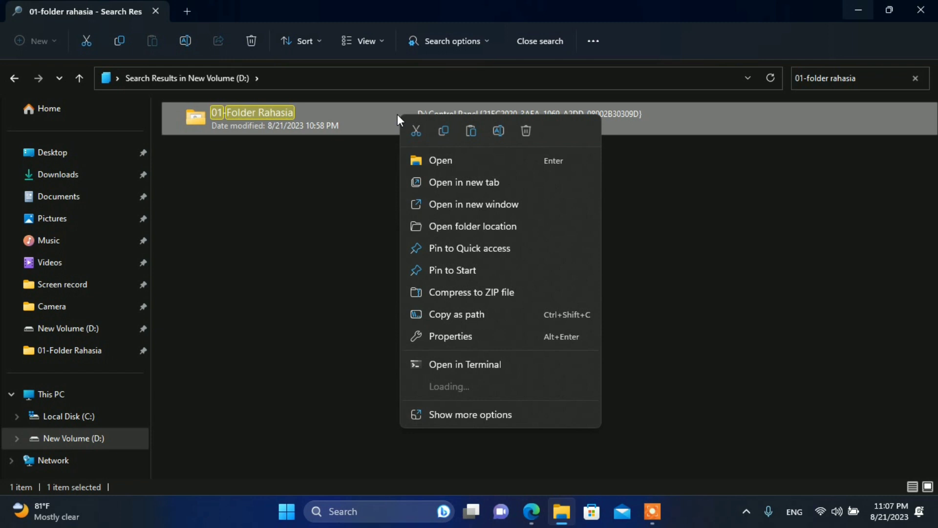
click(437, 162)
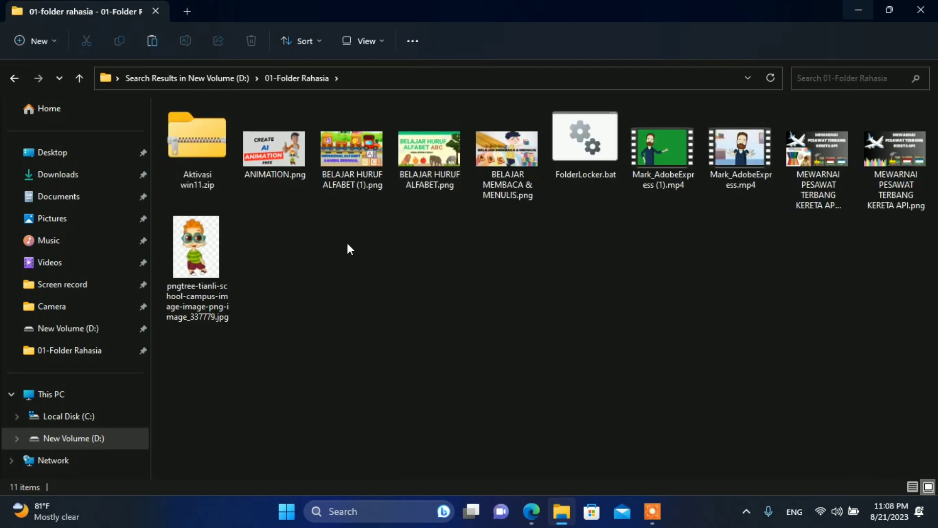
Select all 11 items in 01-Folder Rahasia, copy them, and go up one level.
click(263, 157)
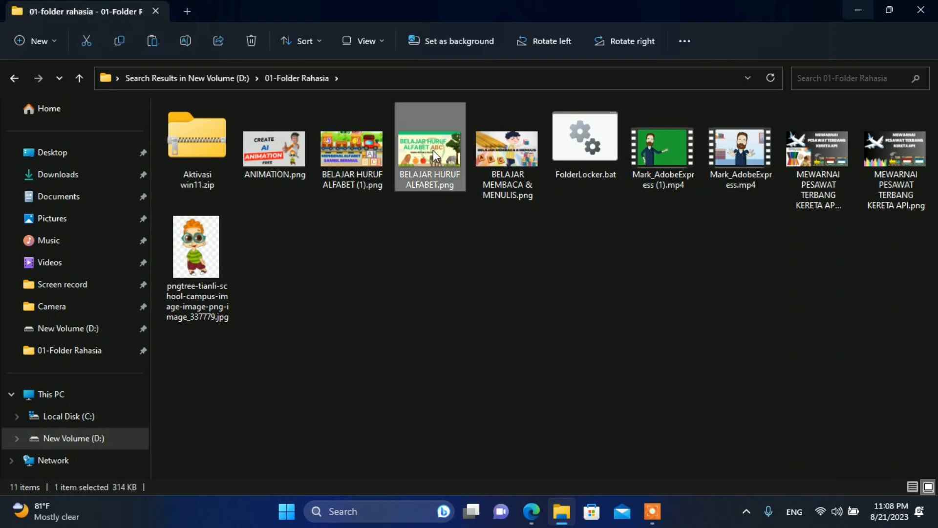
click(569, 150)
click(726, 159)
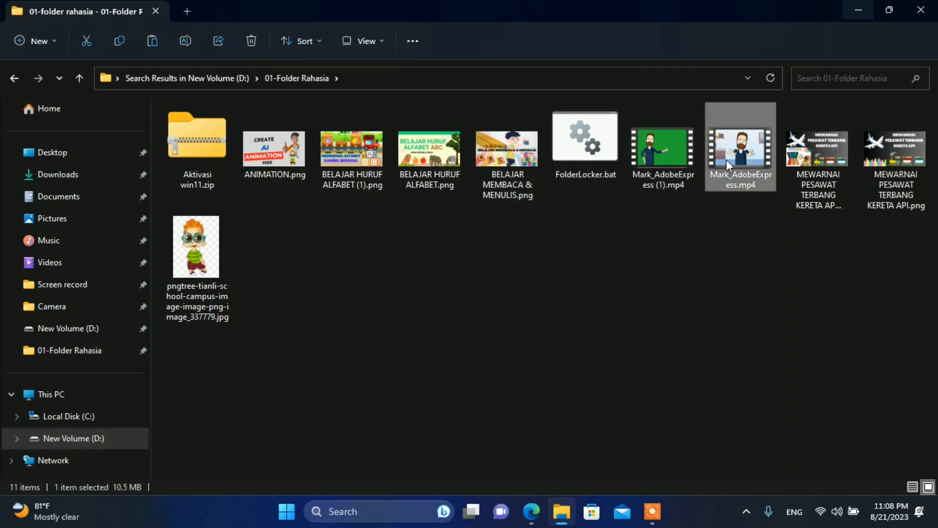
click(888, 171)
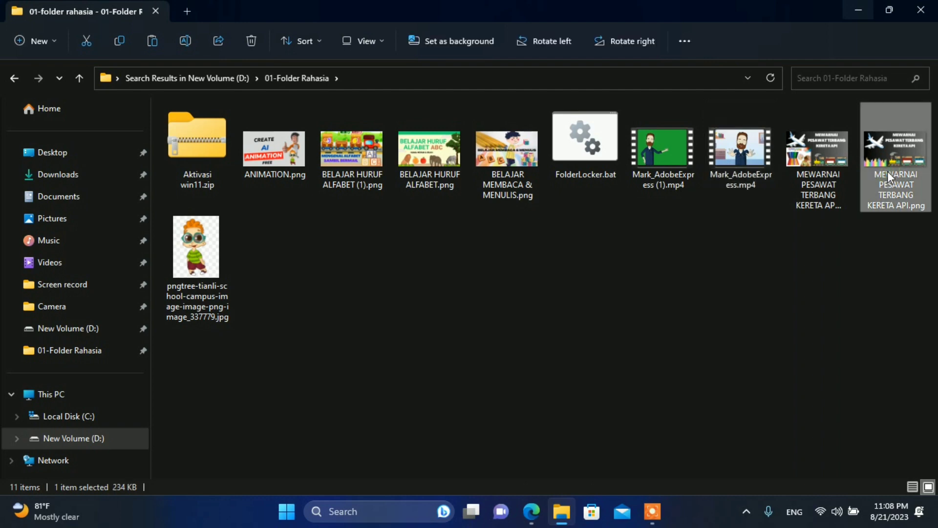
click(718, 257)
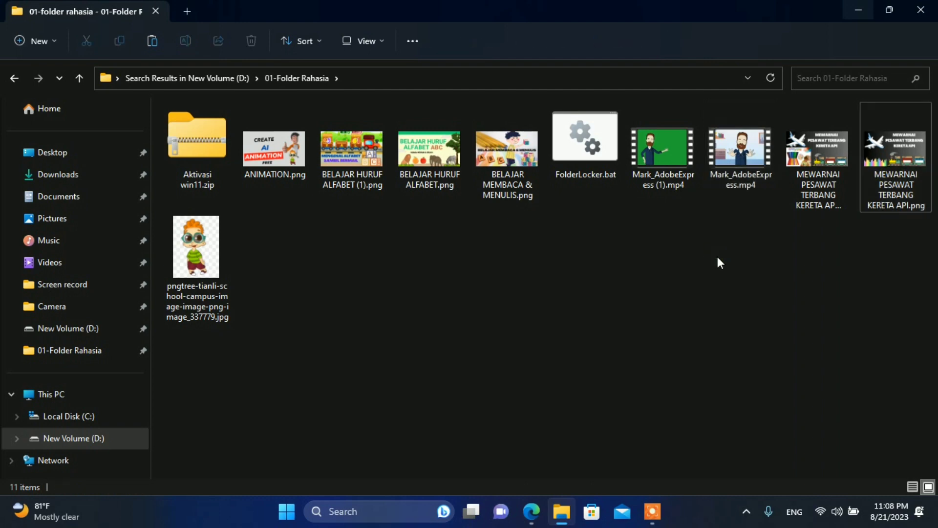
click(206, 282)
key(ctrl+a)
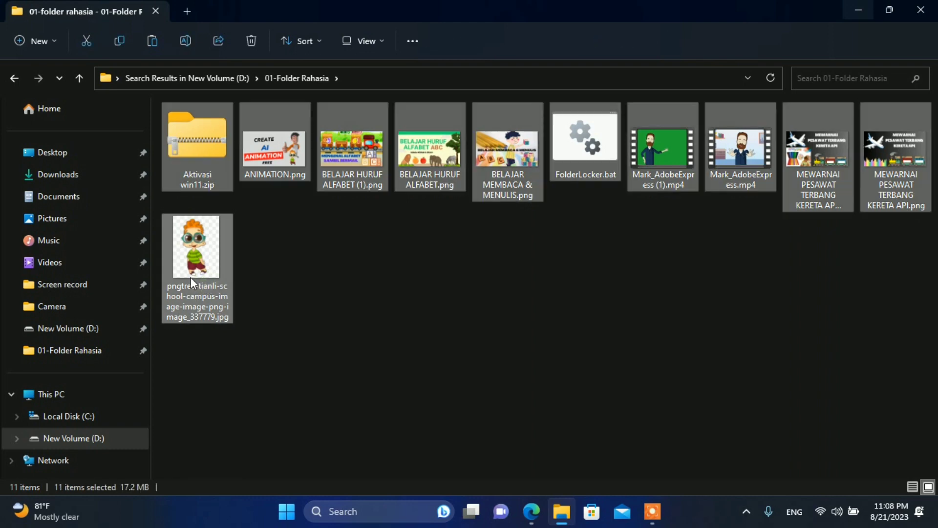
right_click(191, 277)
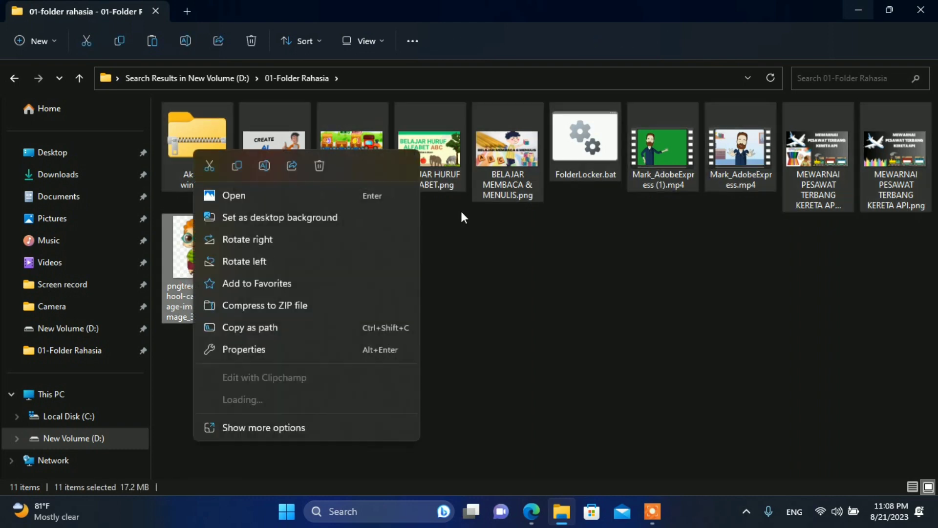
click(520, 226)
key(ctrl+a)
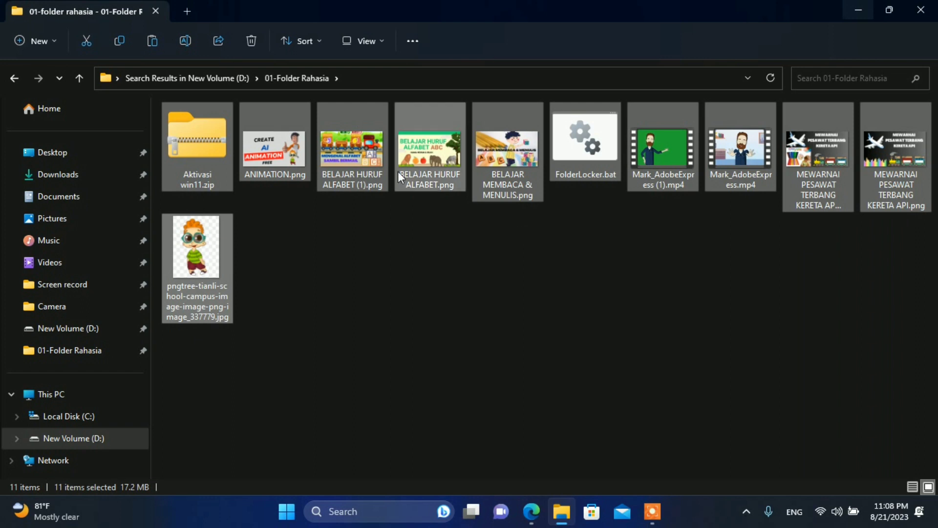
right_click(351, 175)
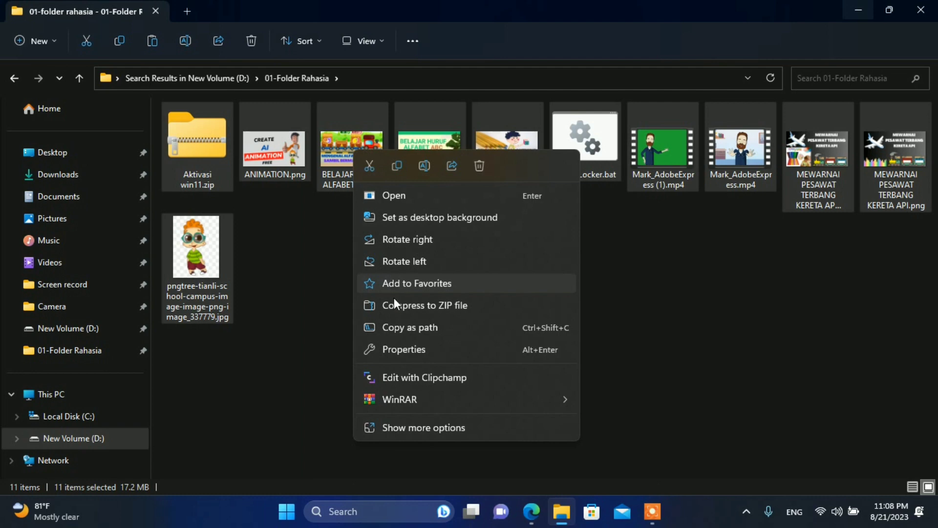
click(392, 172)
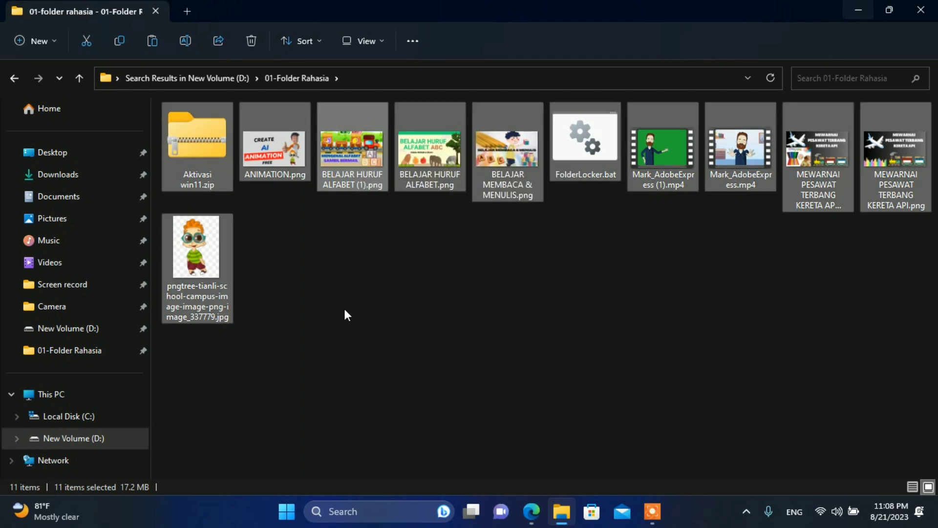
click(78, 78)
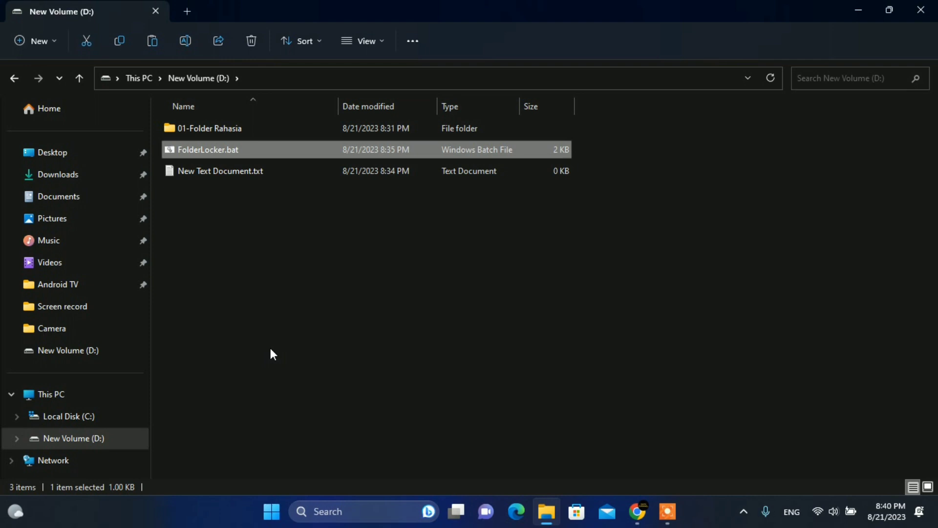
Paste FolderLocker.bat into 01-Folder Rahasia and delete the original from the drive D: root.
double_click(239, 127)
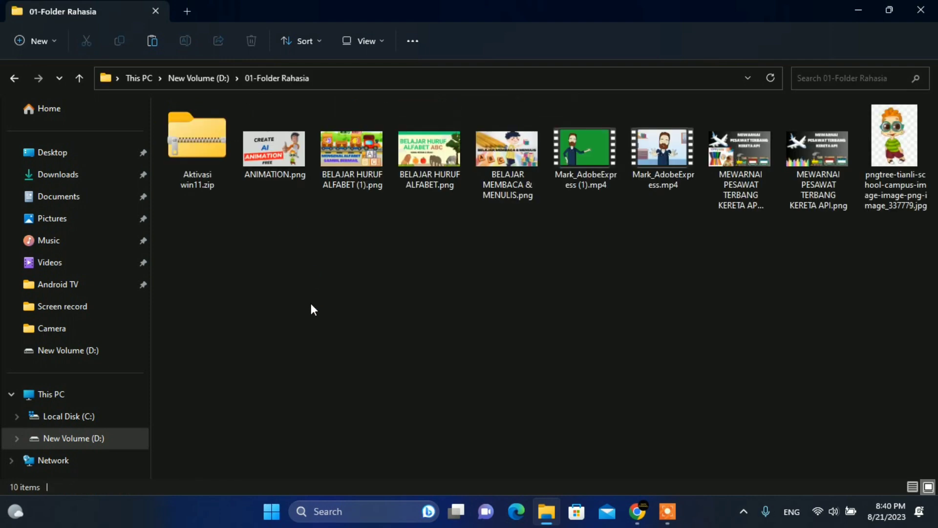
key(ctrl+v)
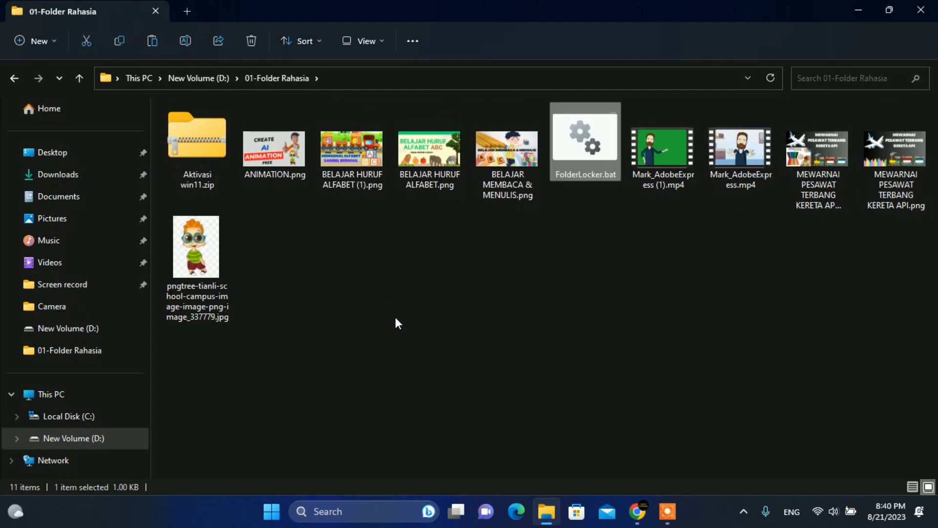
click(77, 79)
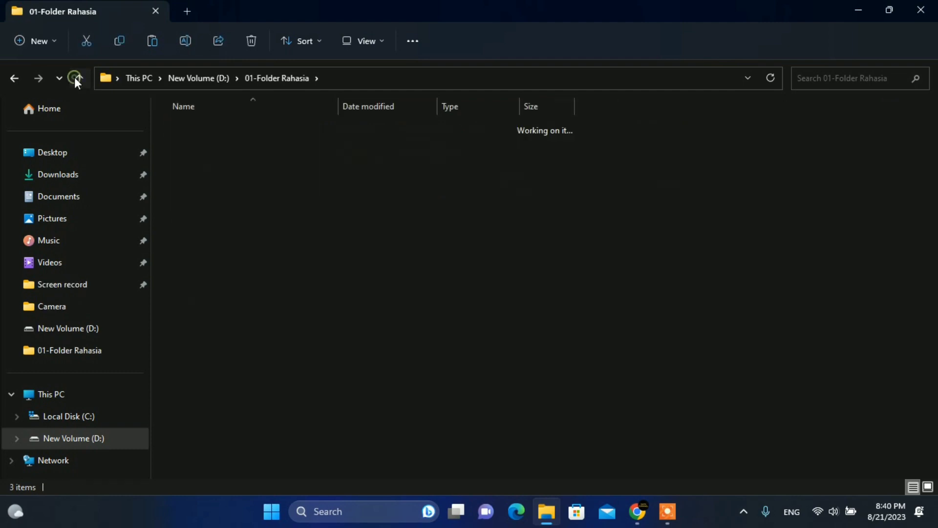
double_click(211, 158)
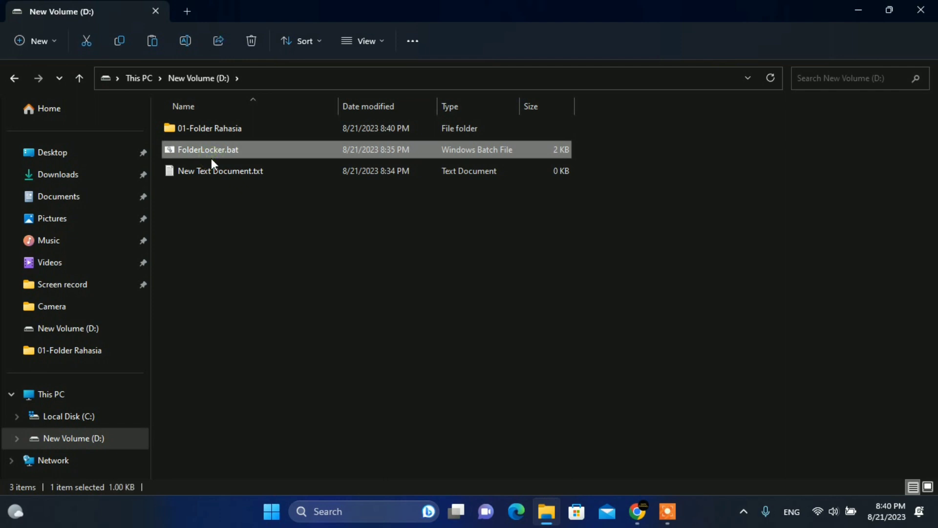
key(Delete)
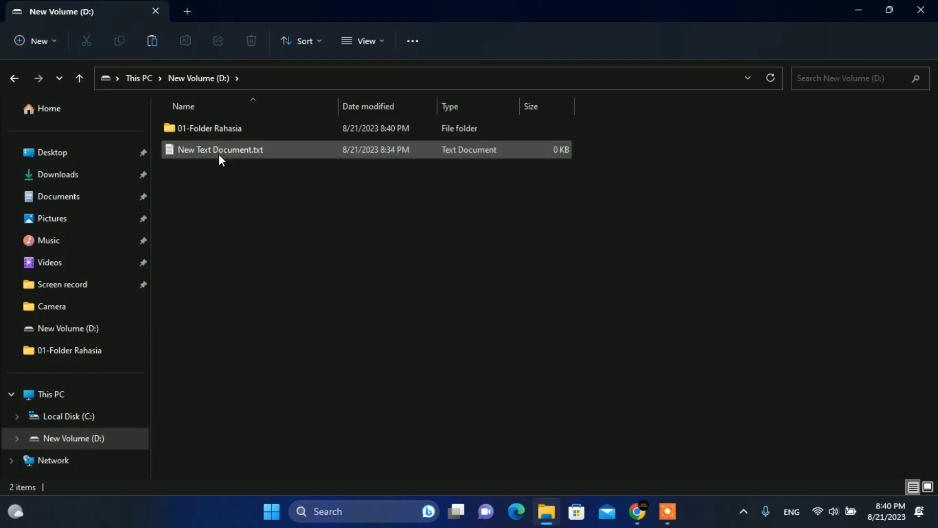
Reopen 01-Folder Rahasia and select its FolderLocker.bat.
click(238, 133)
double_click(236, 132)
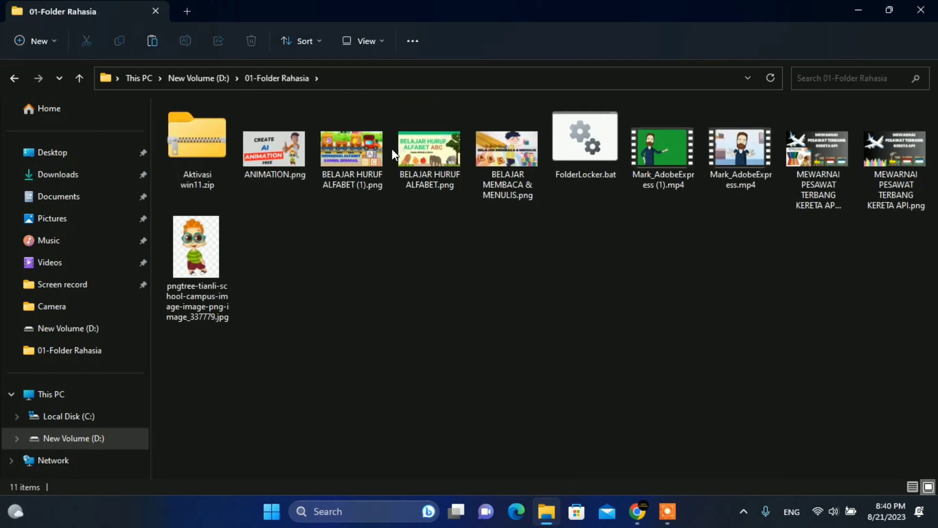
click(604, 156)
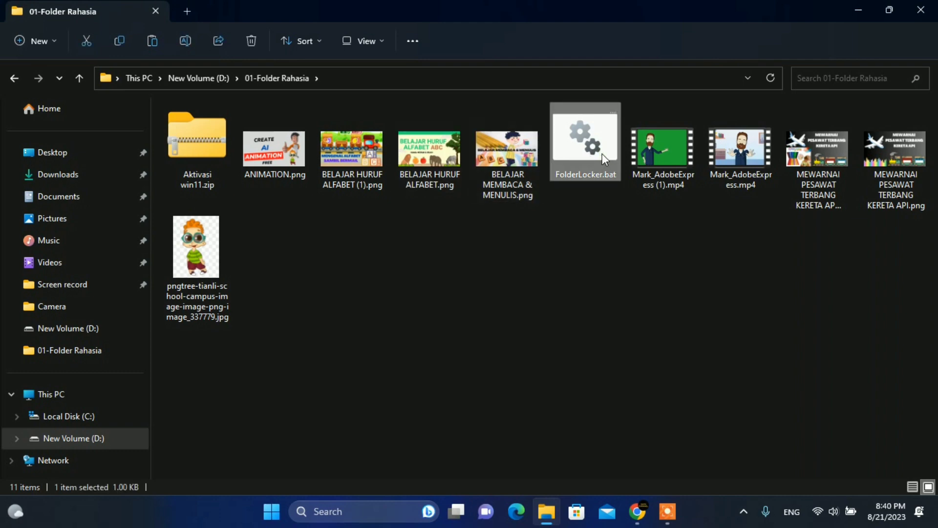
Run FolderLocker.bat, enter the unlock password, and confirm the new FolderLocker folder is empty.
double_click(576, 169)
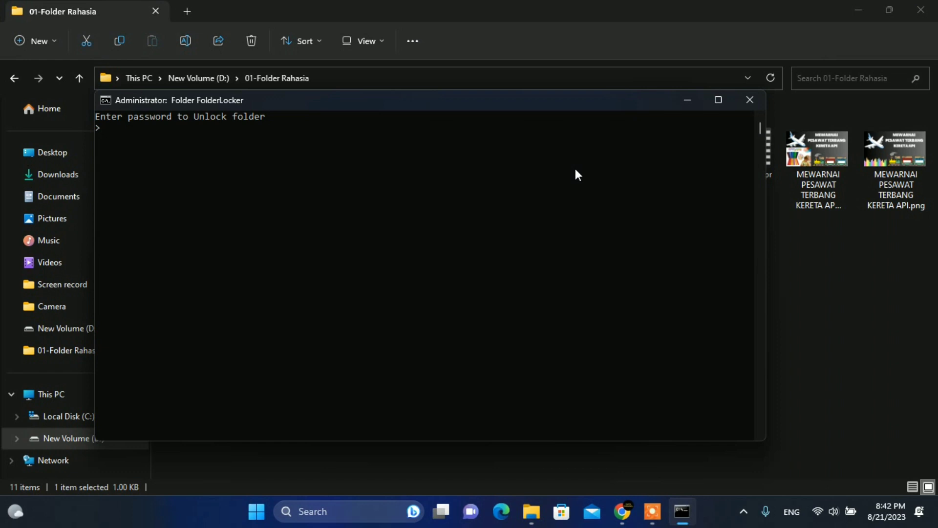
text(onta)
key(Return)
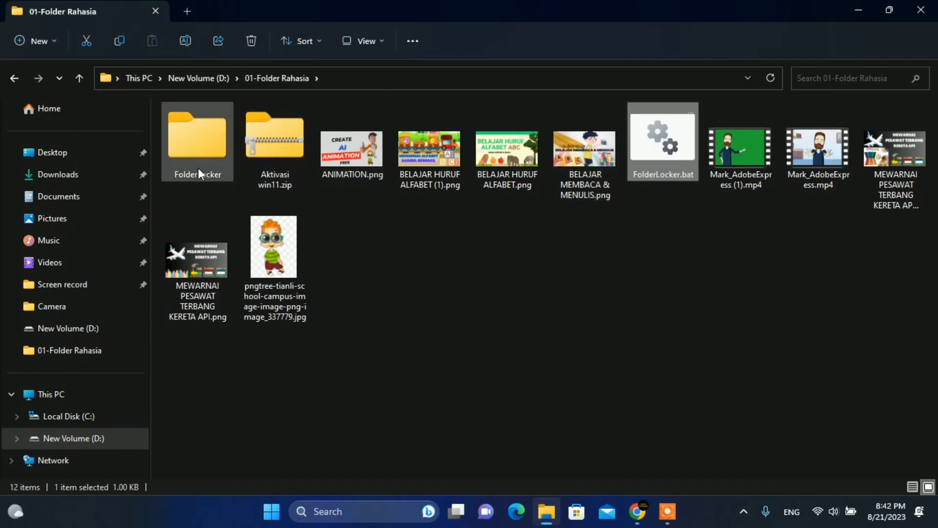
click(197, 165)
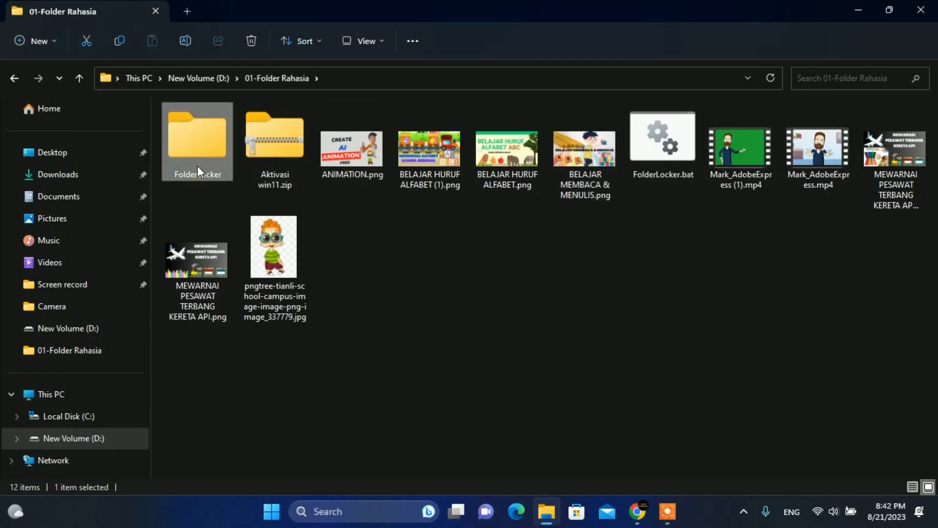
double_click(197, 166)
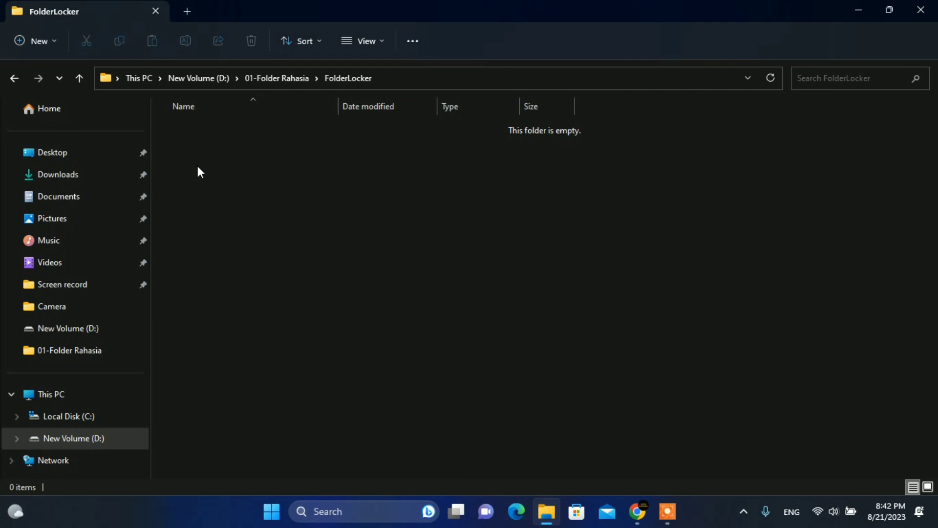
click(79, 79)
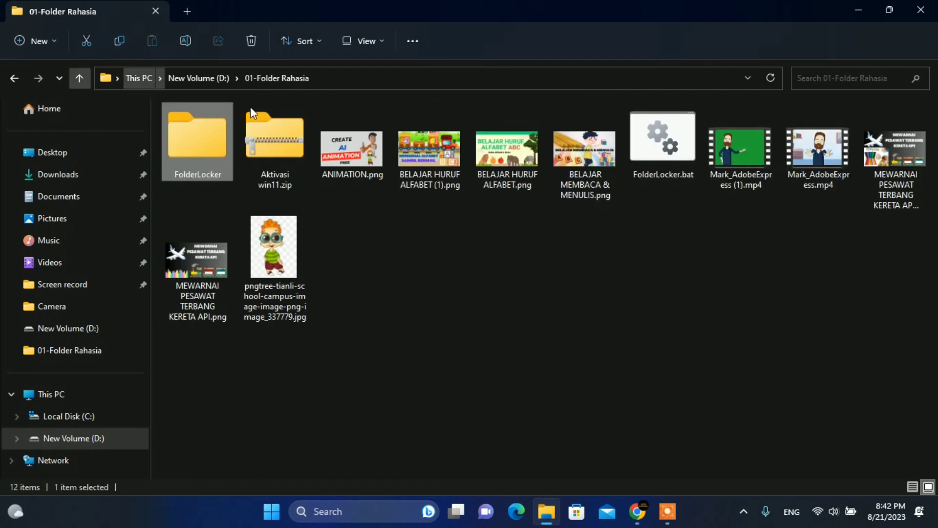
Copy FolderLocker.bat from 01-Folder Rahasia and paste it into the root of drive D:.
click(587, 179)
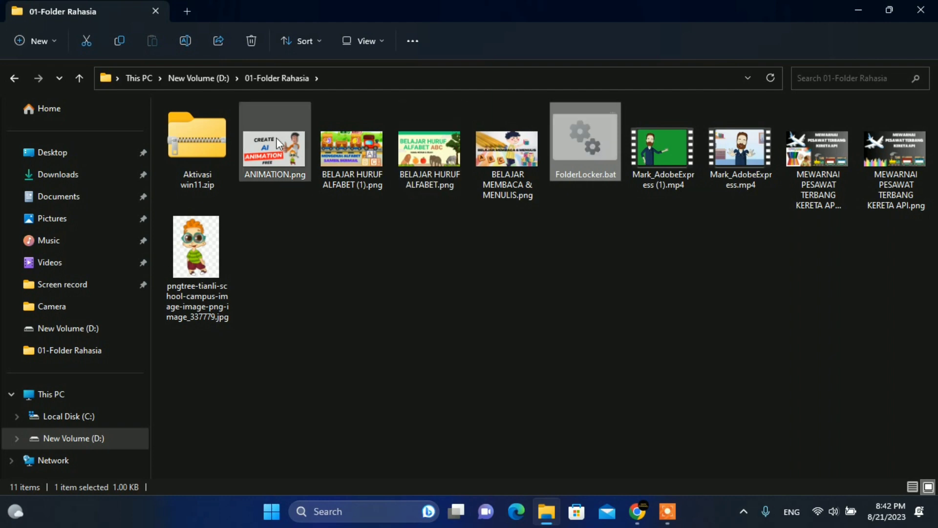
right_click(583, 159)
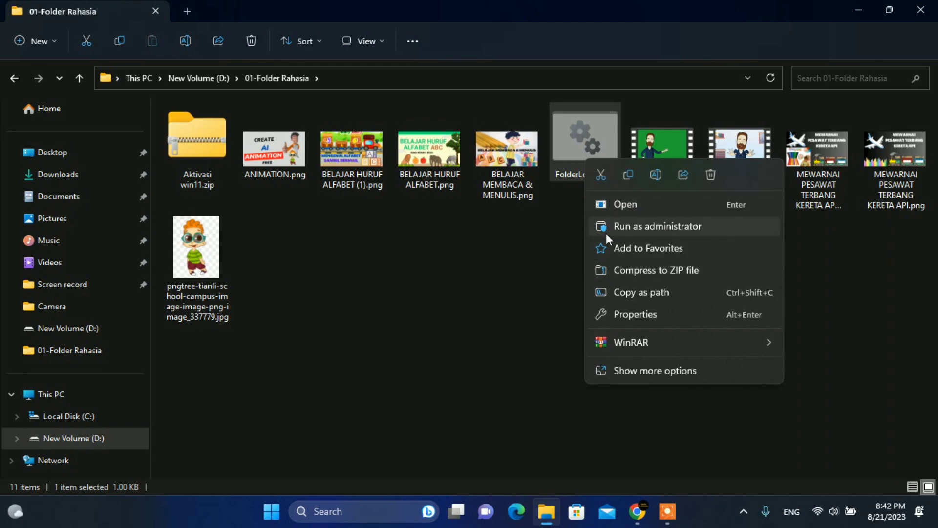
click(633, 178)
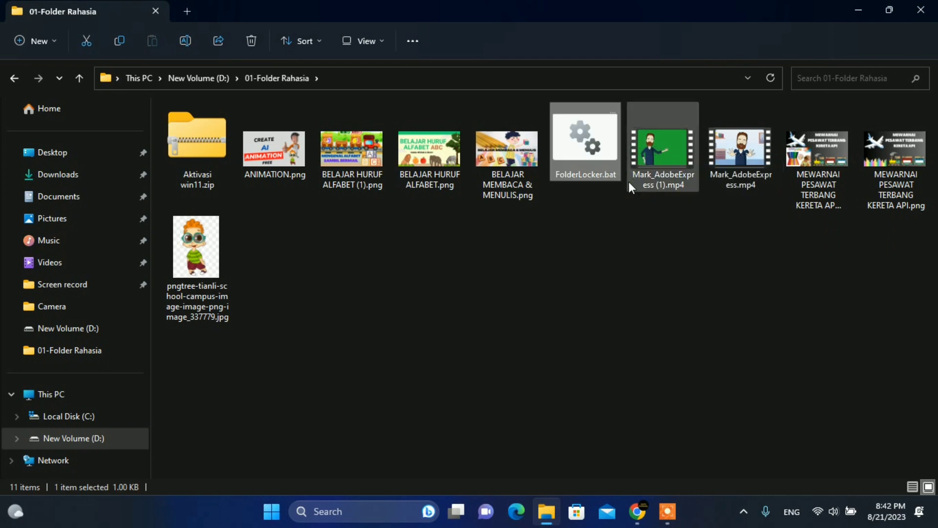
click(81, 79)
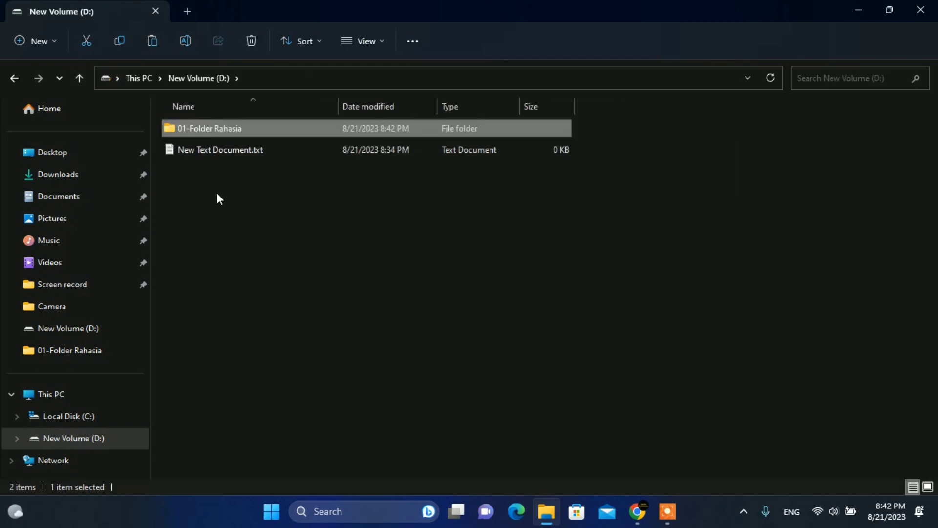
click(324, 215)
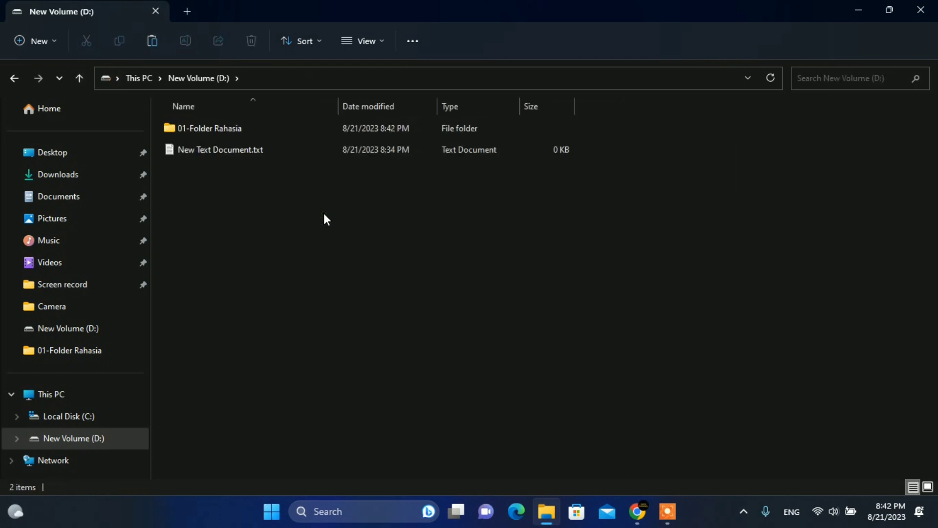
right_click(229, 221)
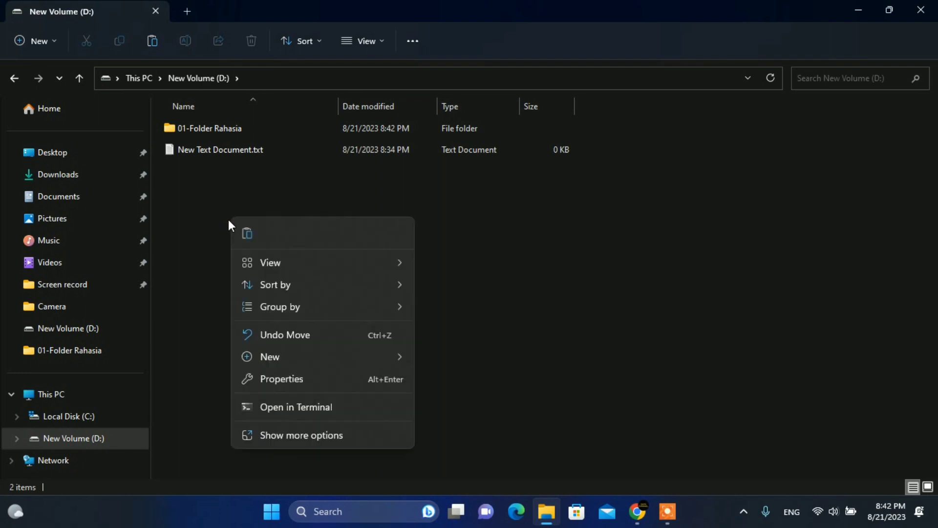
click(246, 239)
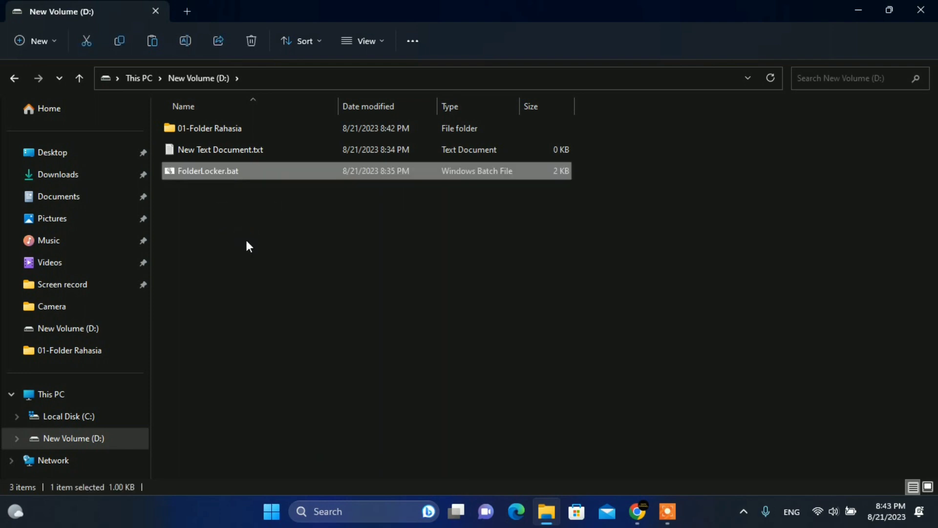
right_click(213, 172)
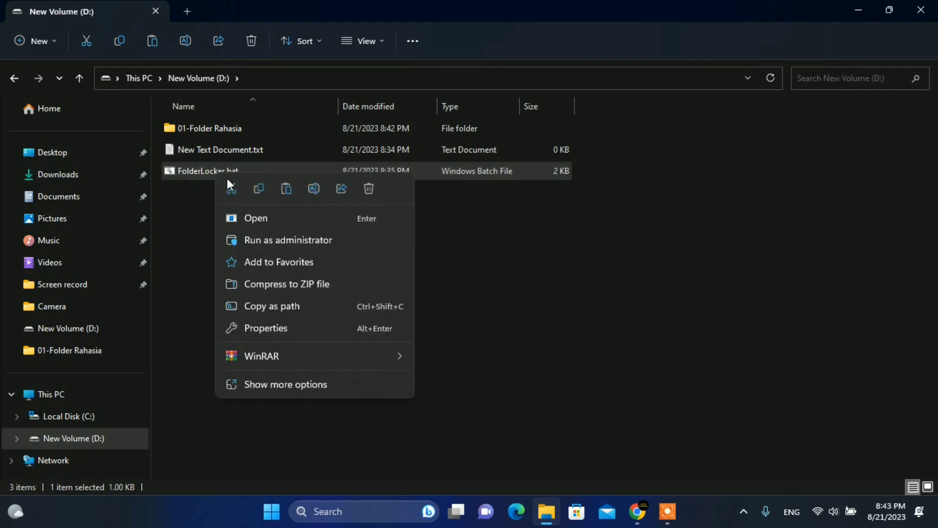
Run FolderLocker.bat as administrator and enter the folder password to unlock FolderLocker.
click(260, 240)
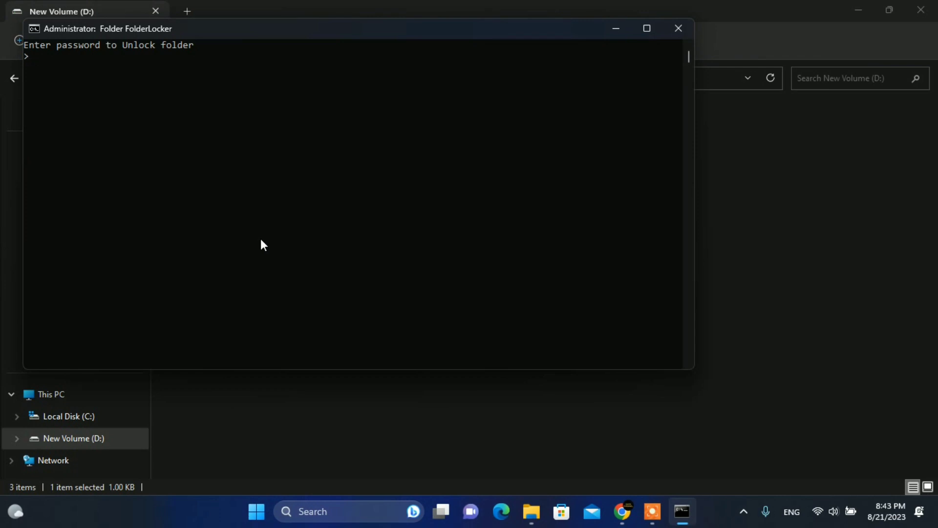
text(onta)
key(Return)
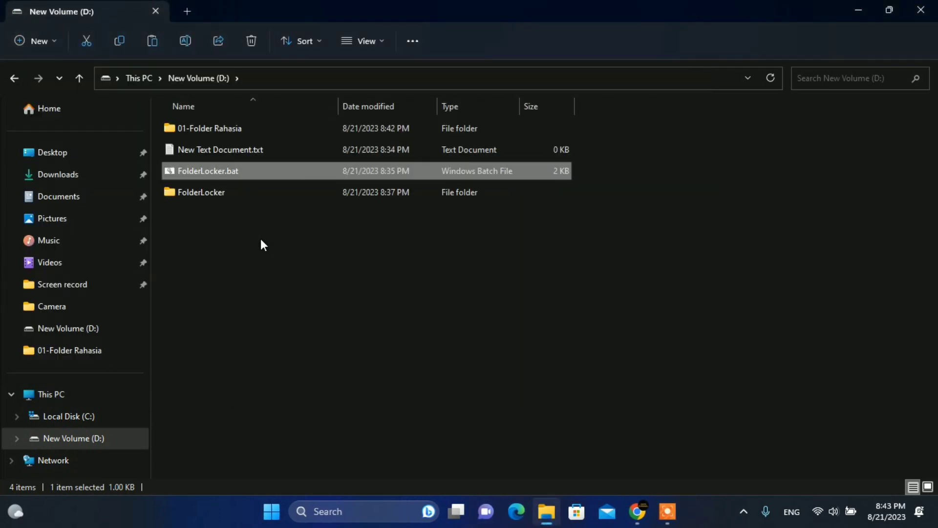
Open FolderLocker and then its 01-Folder Rahasia subfolder to view the 10 files.
click(208, 198)
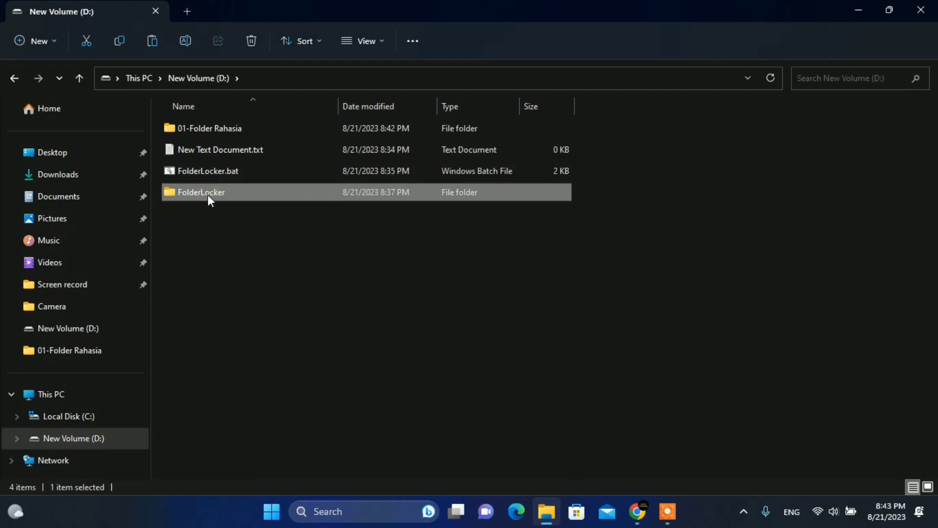
double_click(224, 193)
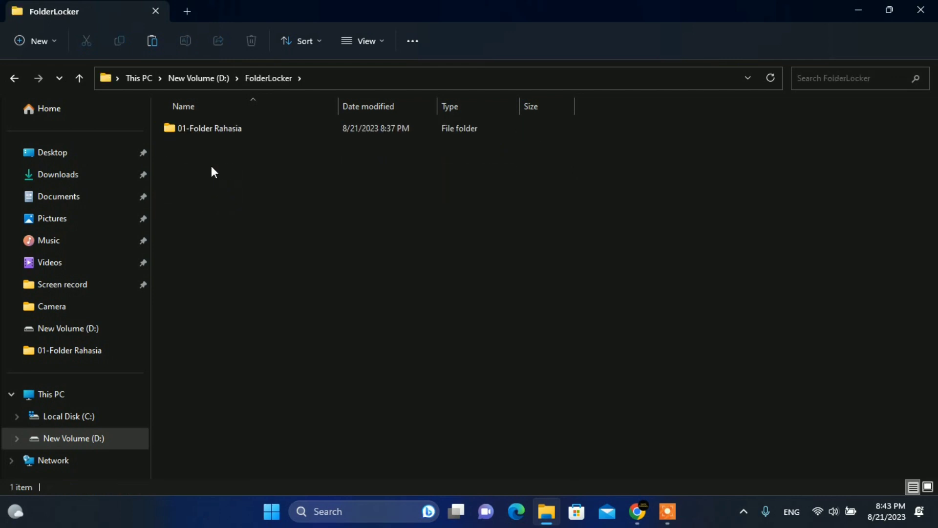
double_click(227, 129)
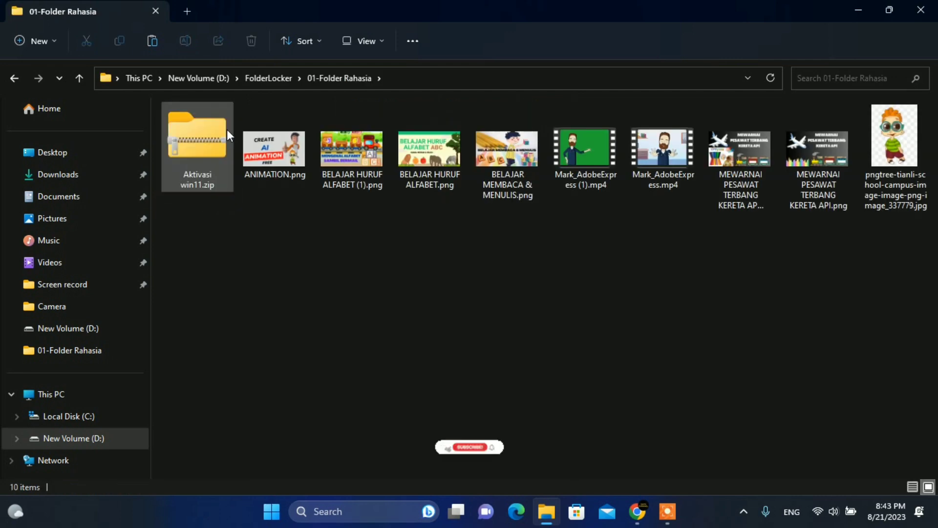